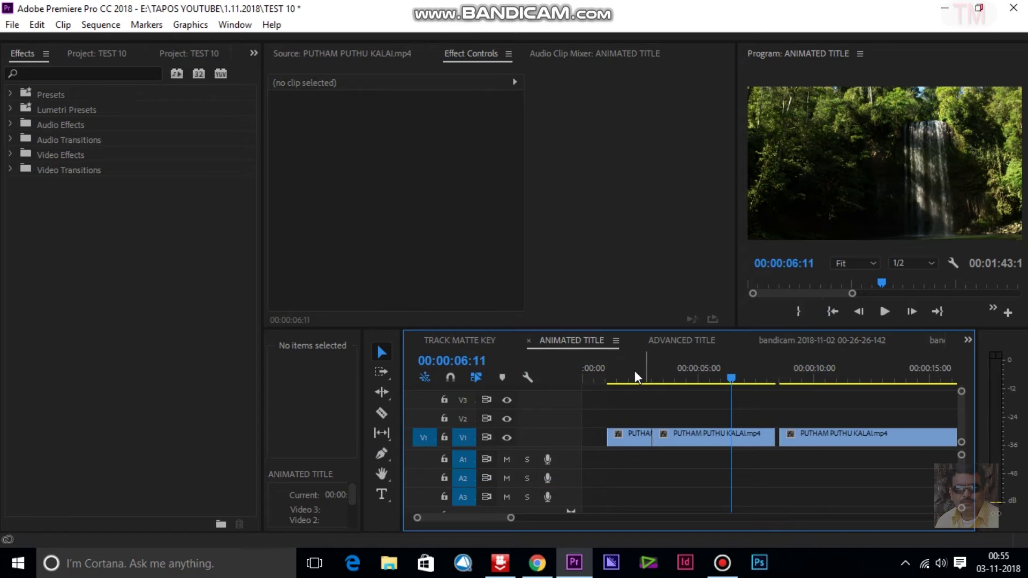
# Scrub the palm-tree footage in the ANIMATED TITLE sequence to 00:00:02:05
pyautogui.moveTo(616, 377)
pyautogui.mouseDown()
pyautogui.moveTo(978, 390)
pyautogui.moveTo(622, 409)
pyautogui.mouseUp()
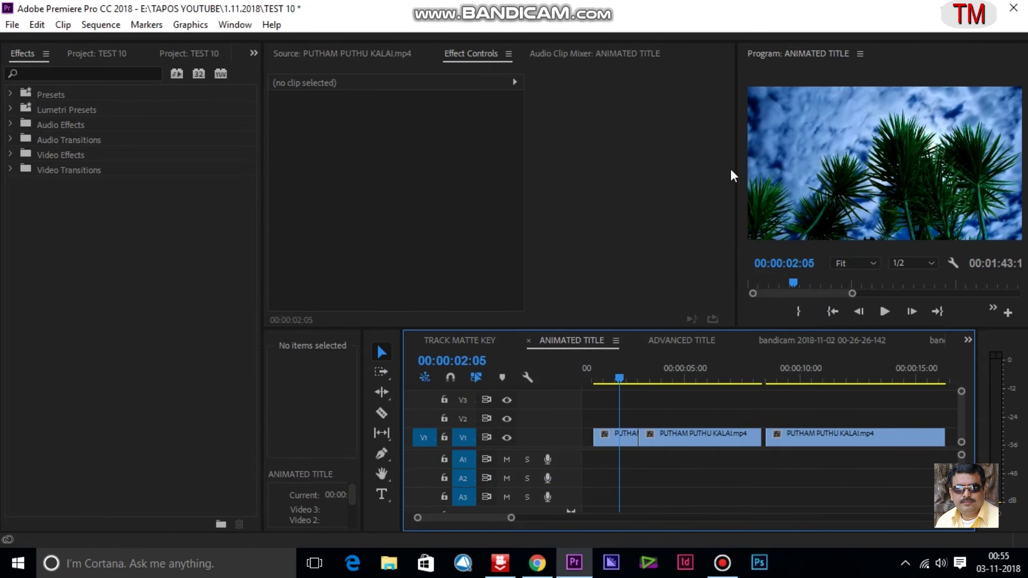
# Show Essential Graphics in Edit mode and add a new Text layer on V2
pyautogui.click(217, 22)
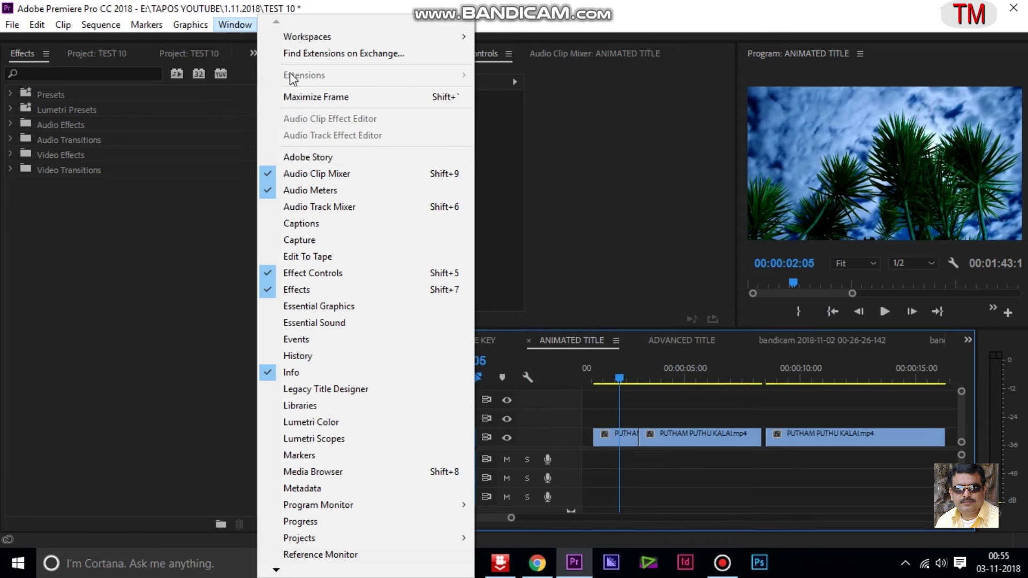
pyautogui.click(324, 307)
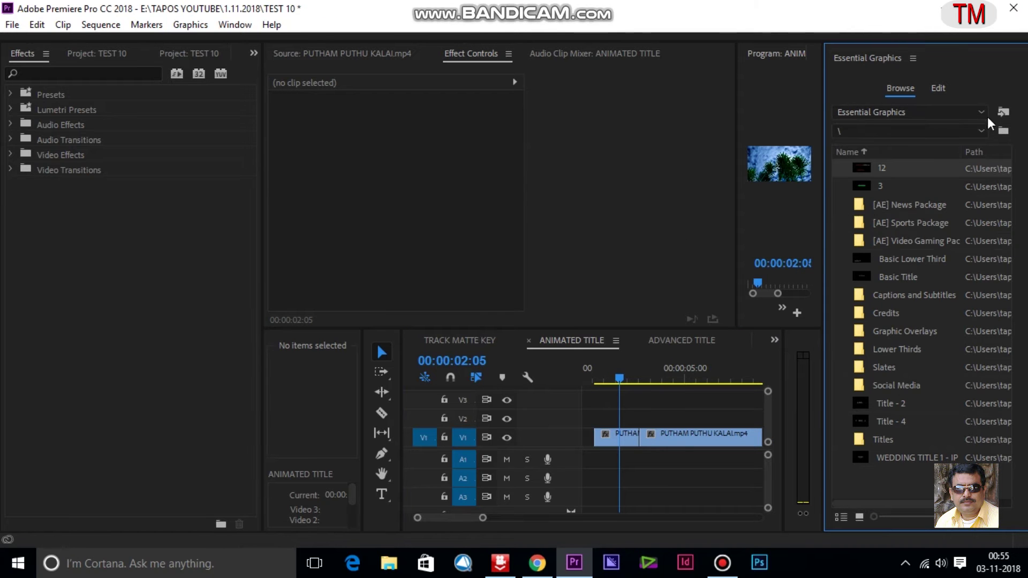
pyautogui.click(945, 88)
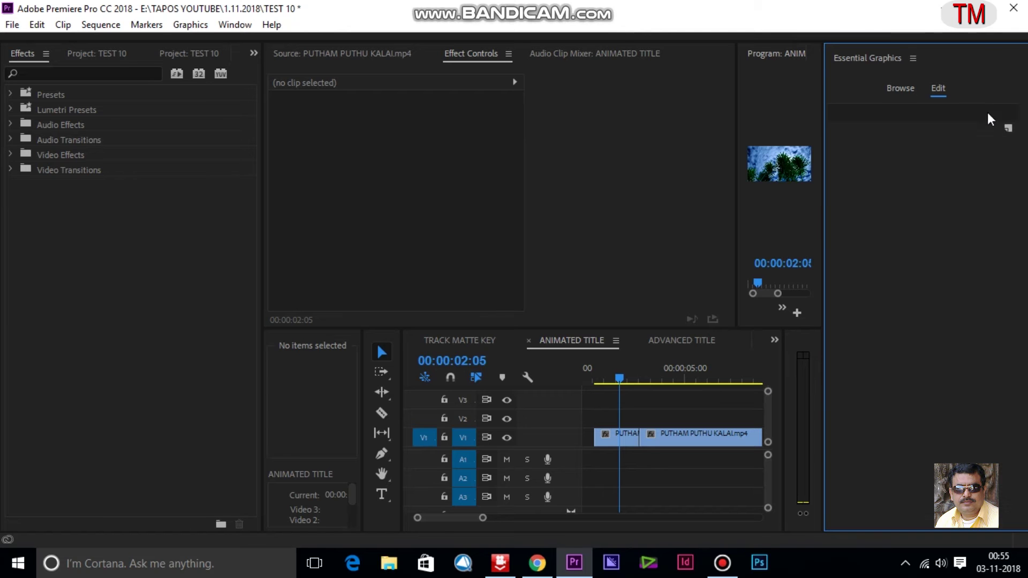
pyautogui.click(1008, 129)
# At 00:00:02:14, drag the New Text Layer title to position 586, 606 over the palm trees
pyautogui.click(962, 145)
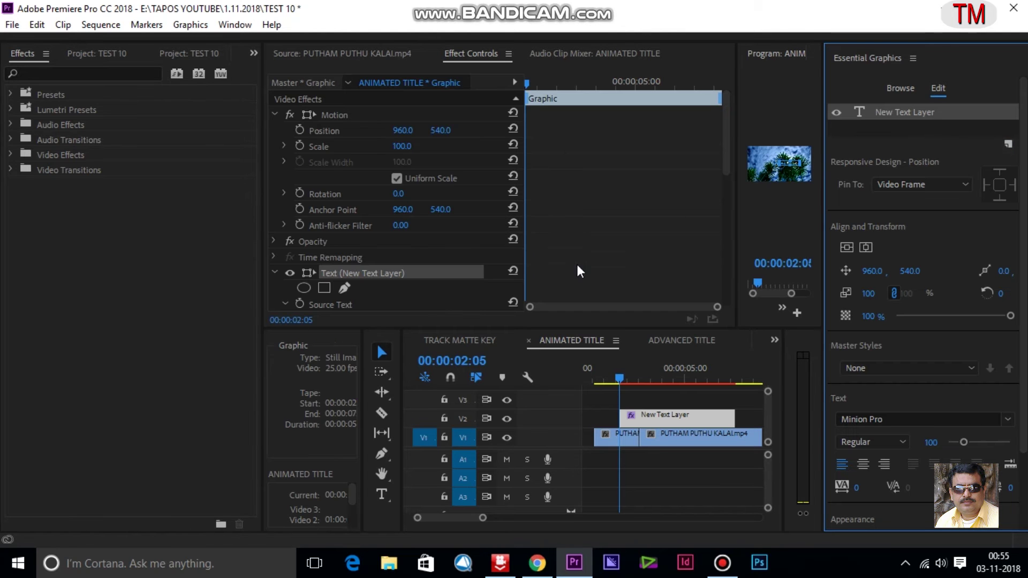
pyautogui.moveTo(619, 380); pyautogui.dragTo(628, 378)
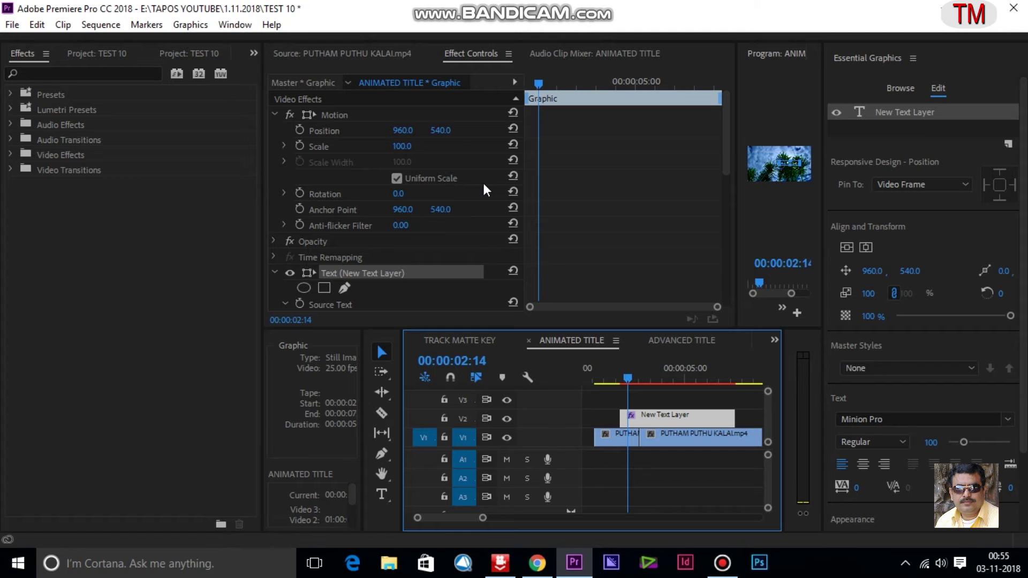
pyautogui.moveTo(735, 183); pyautogui.dragTo(522, 203)
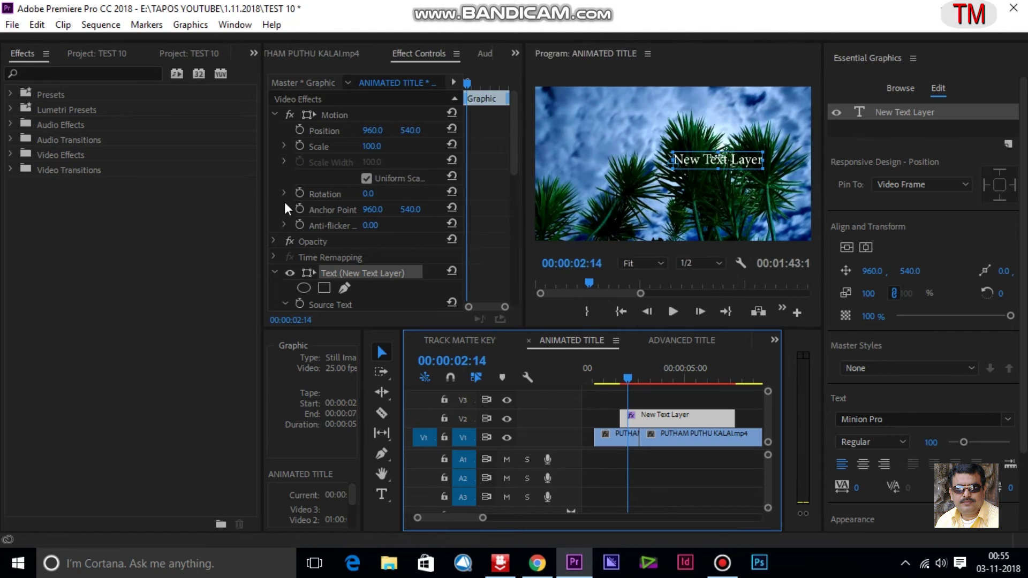
pyautogui.moveTo(266, 194); pyautogui.dragTo(167, 199)
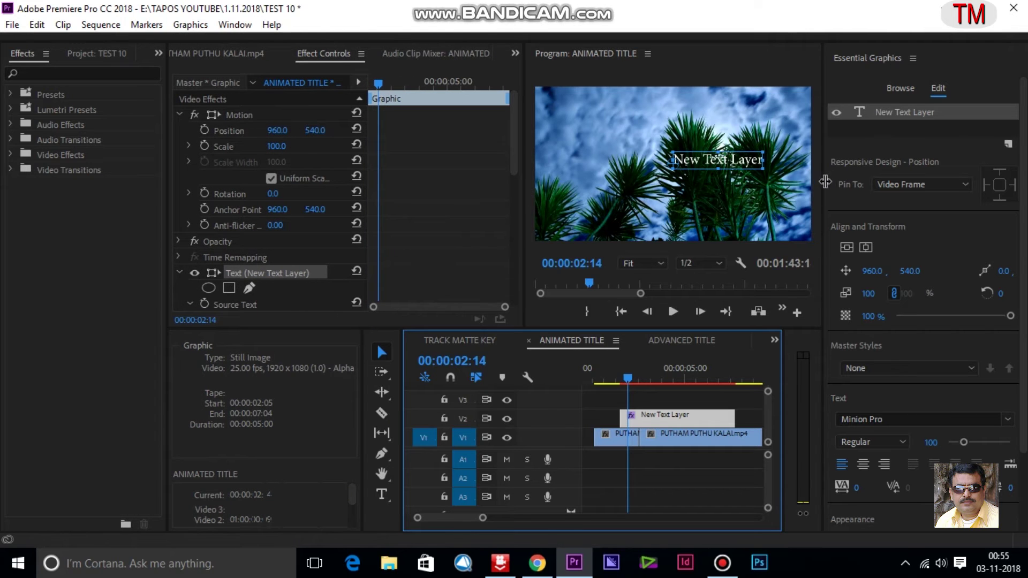
pyautogui.moveTo(825, 182); pyautogui.dragTo(834, 182)
pyautogui.moveTo(747, 162); pyautogui.dragTo(689, 172)
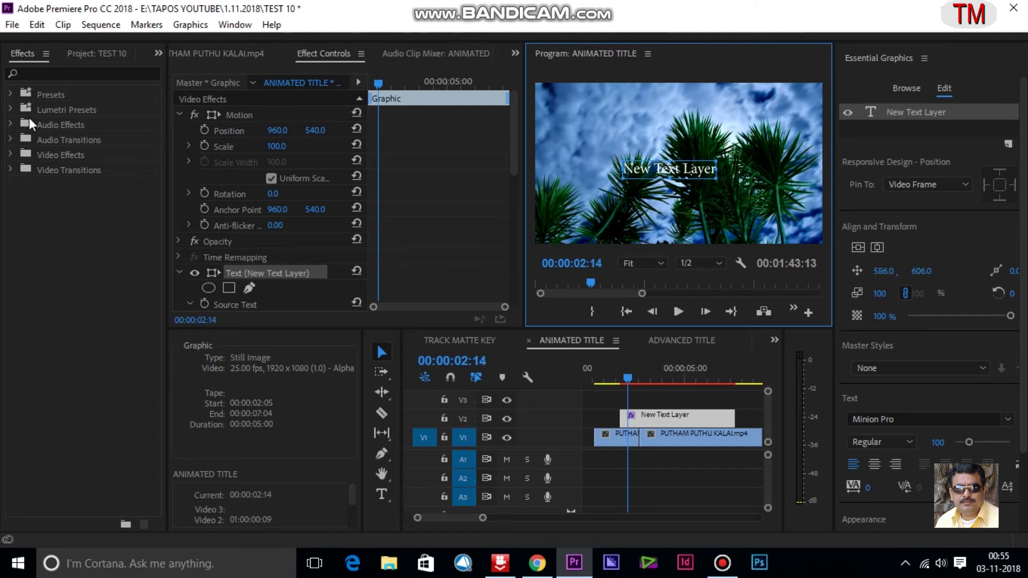
# Retype the title text as 'Europe', then replace it with 'India'
pyautogui.click(381, 491)
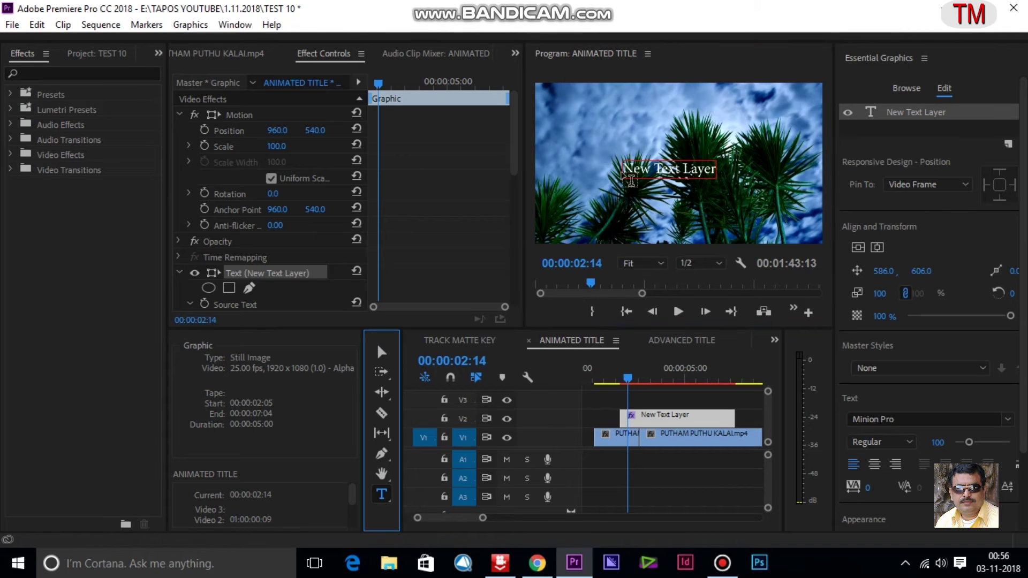
pyautogui.moveTo(628, 176); pyautogui.dragTo(747, 177)
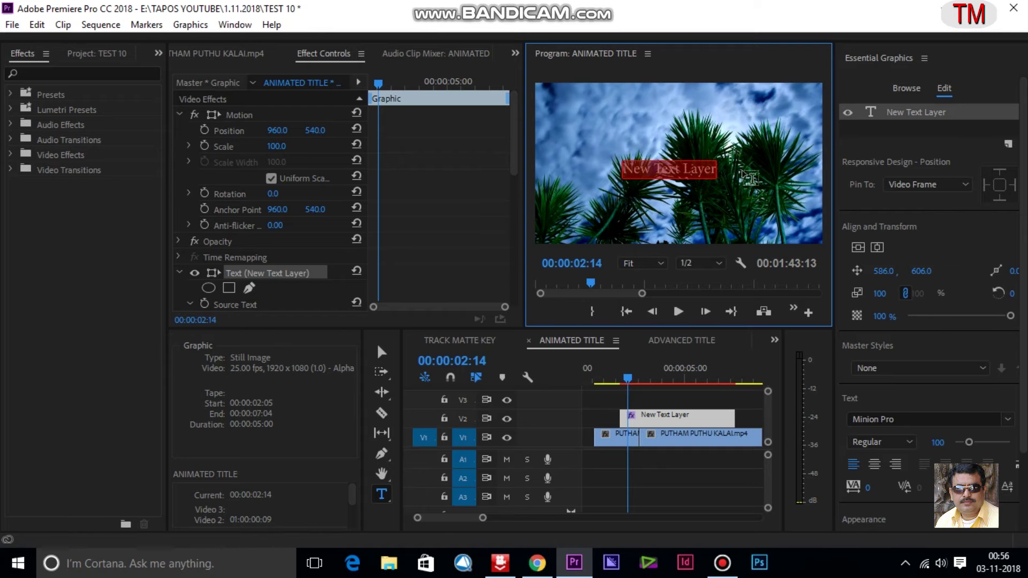
pyautogui.write('Europe')
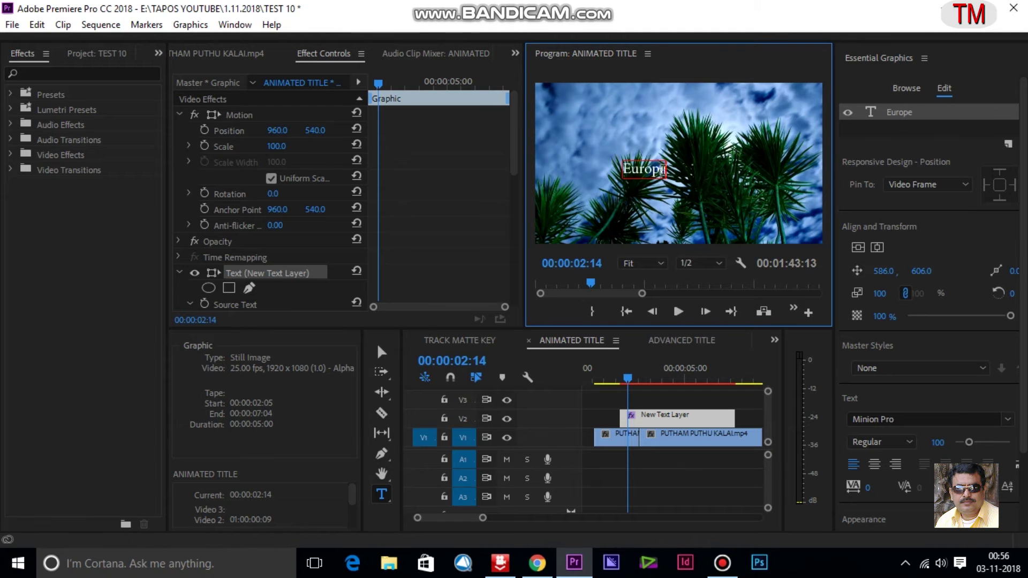
pyautogui.doubleClick(662, 169)
pyautogui.write('India')
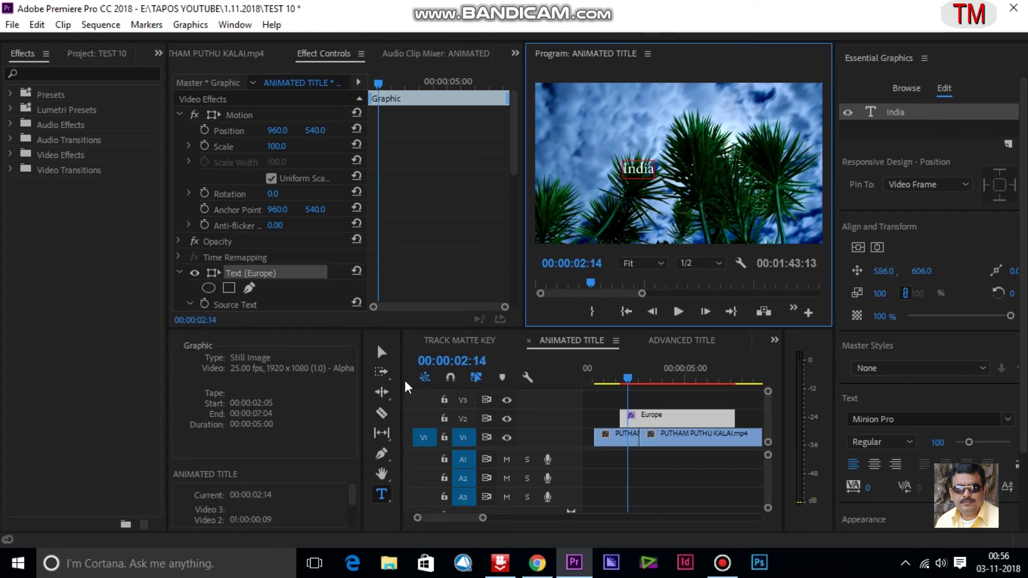
# Change the India title's Source Text font style from Minion Pro Regular to Bold
pyautogui.click(383, 356)
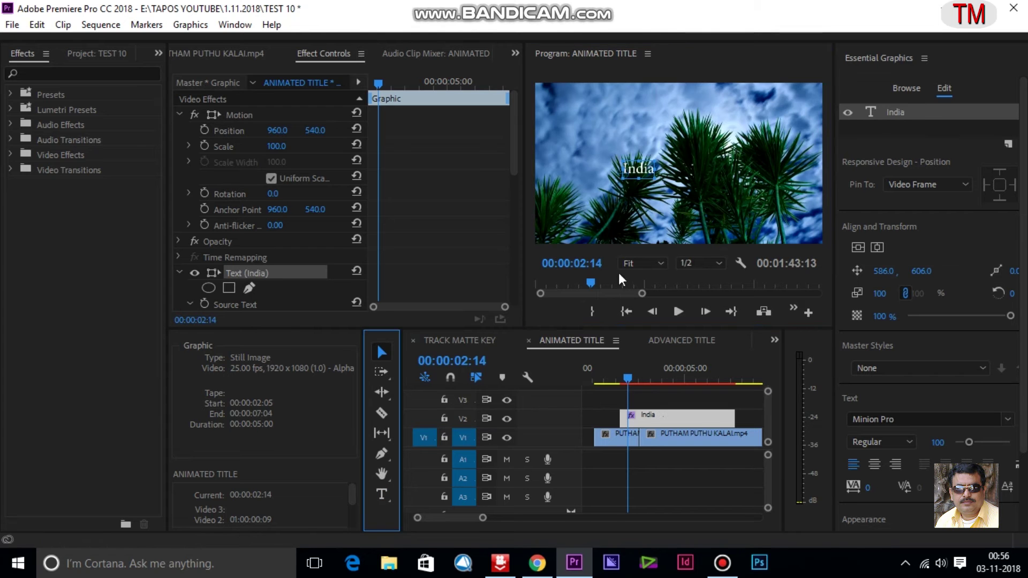
pyautogui.click(661, 185)
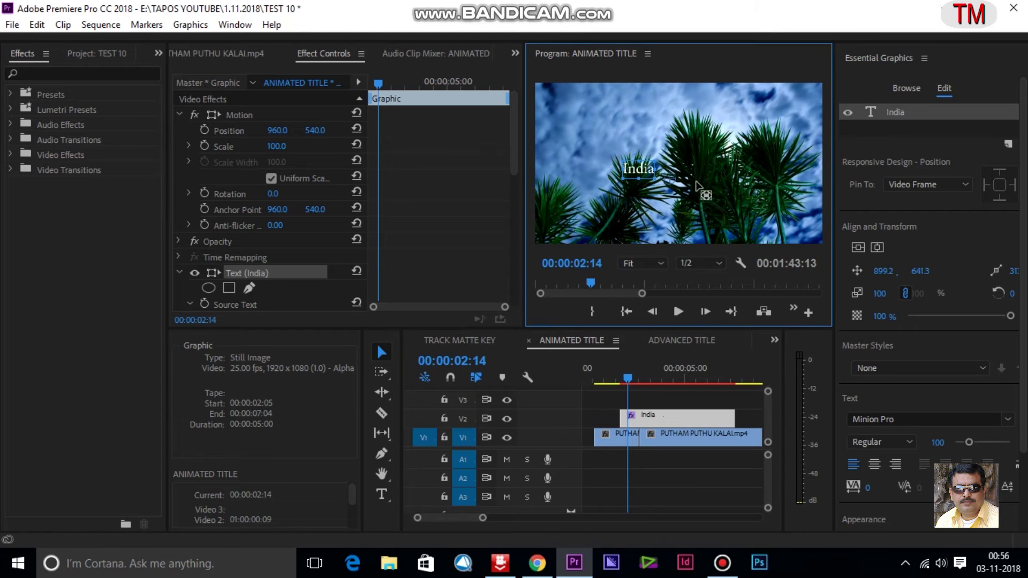
pyautogui.click(381, 494)
pyautogui.scroll(-3, 356, 182)
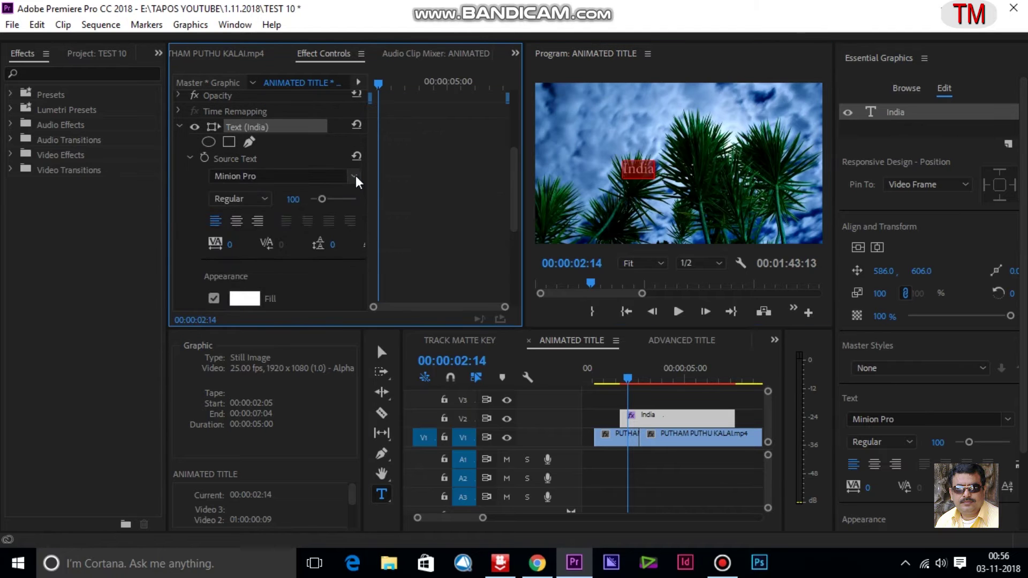
pyautogui.click(355, 177)
pyautogui.scroll(1, 339, 344)
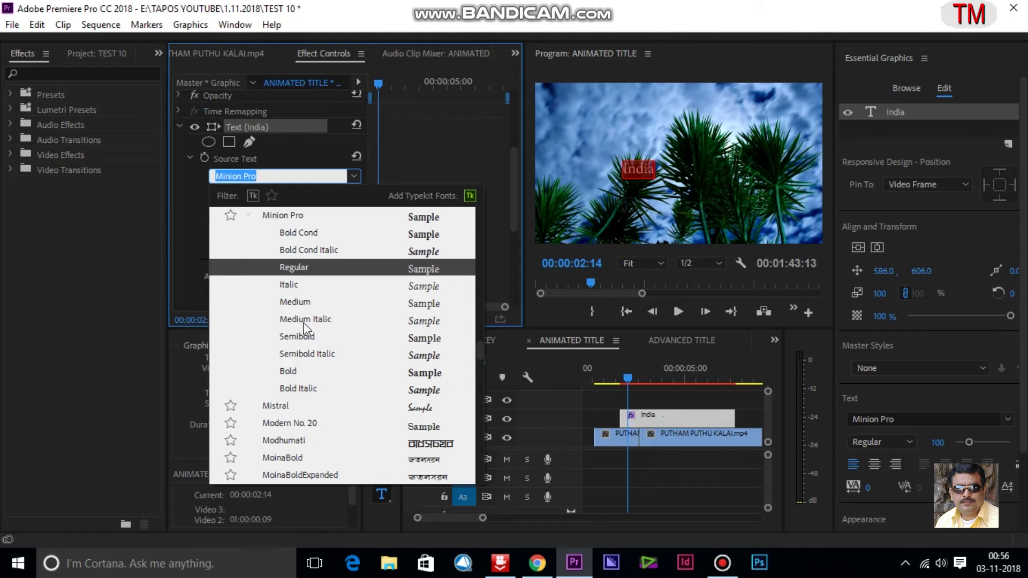
pyautogui.click(287, 372)
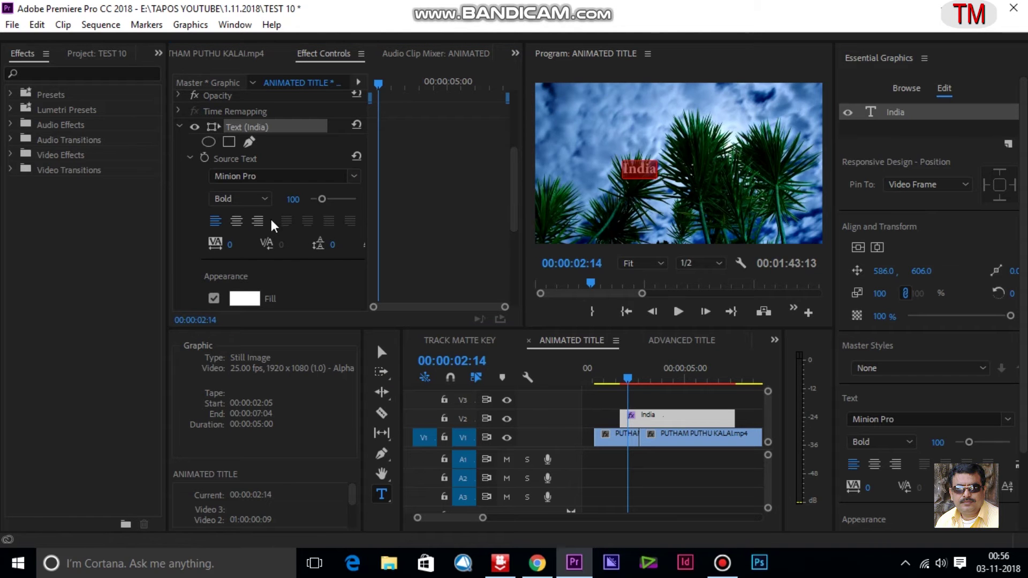
# Turn off Uniform Scale and scale the India title to 251 horizontal, 175 vertical
pyautogui.moveTo(514, 195); pyautogui.dragTo(513, 260)
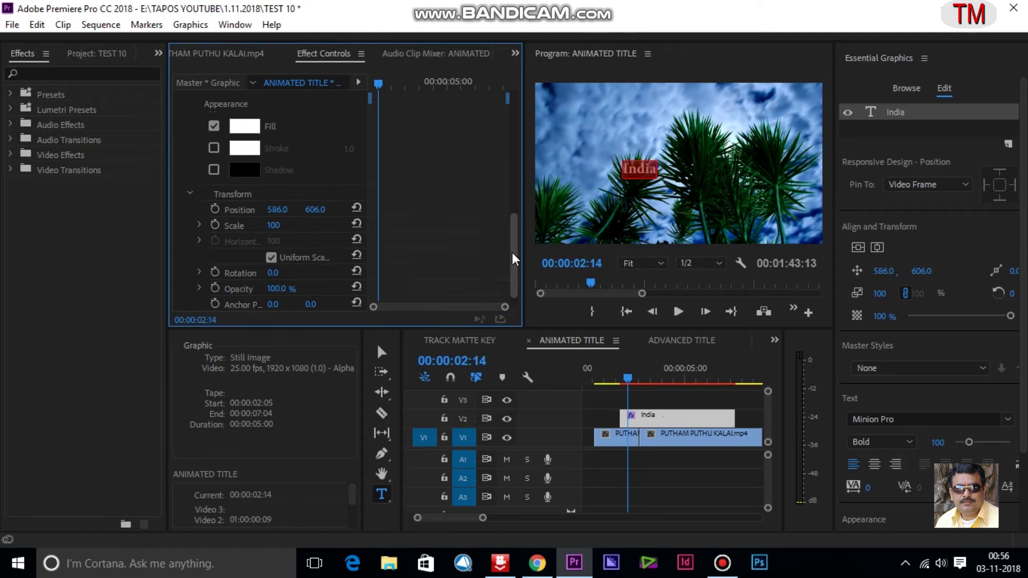
pyautogui.moveTo(275, 226); pyautogui.dragTo(390, 225)
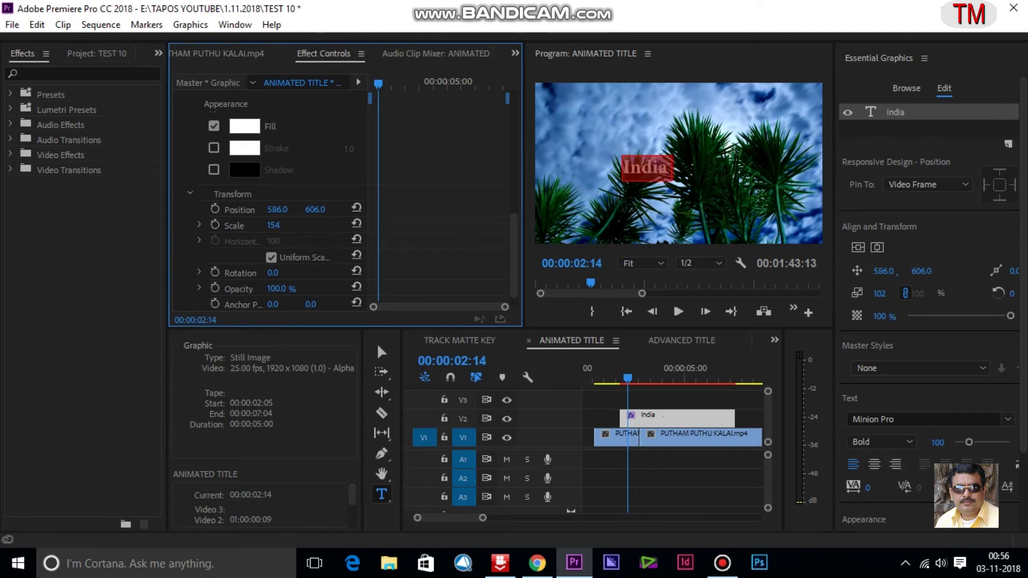
pyautogui.moveTo(274, 226); pyautogui.dragTo(495, 208)
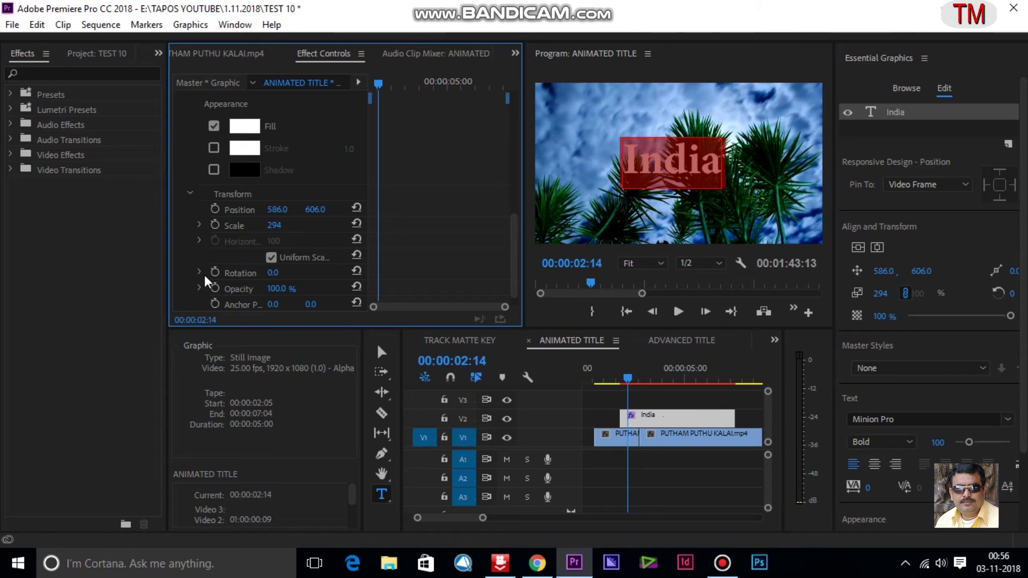
pyautogui.click(271, 257)
pyautogui.moveTo(274, 225); pyautogui.dragTo(252, 226)
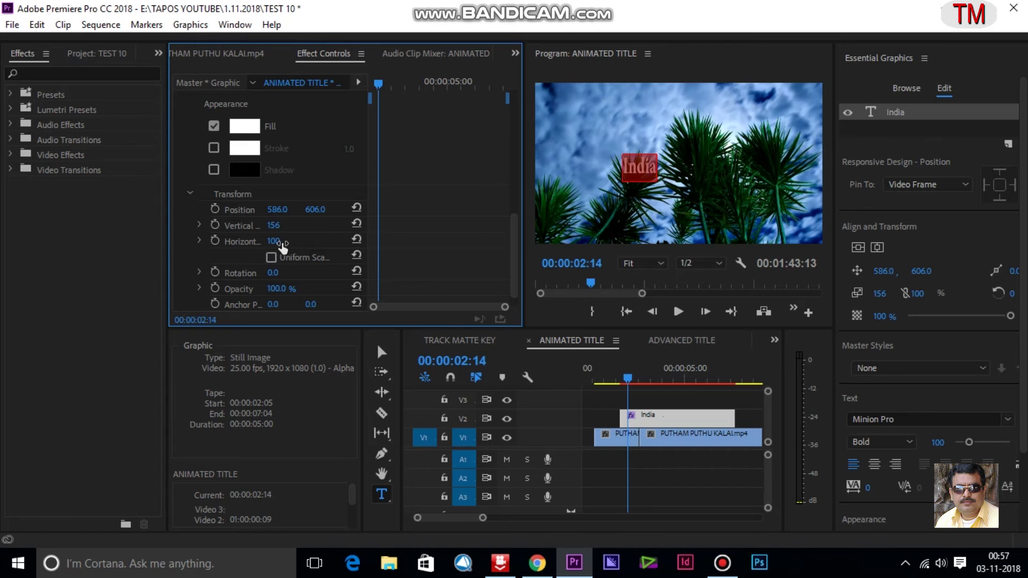
pyautogui.moveTo(273, 241)
pyautogui.mouseDown()
pyautogui.moveTo(310, 241)
pyautogui.moveTo(283, 241)
pyautogui.moveTo(265, 226)
pyautogui.moveTo(343, 229)
pyautogui.mouseUp()
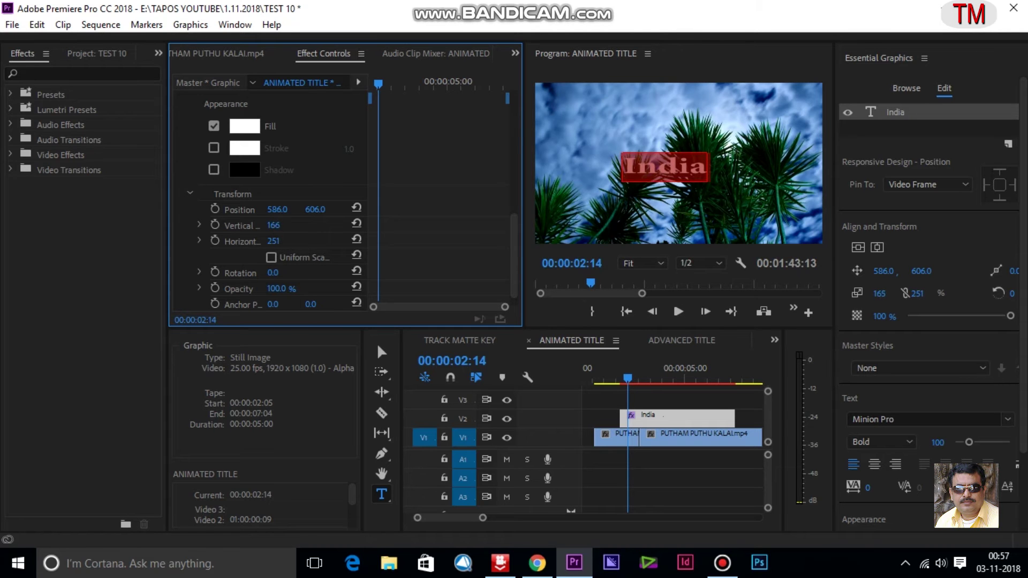
# Select the India clip on V2 and return the playhead to 00:00:02:06
pyautogui.click(661, 399)
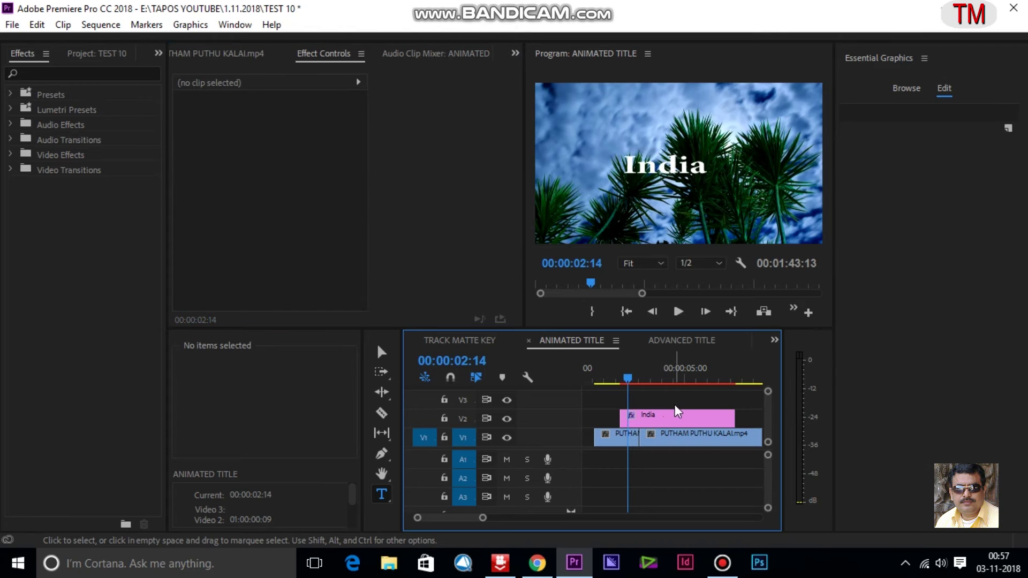
pyautogui.click(672, 418)
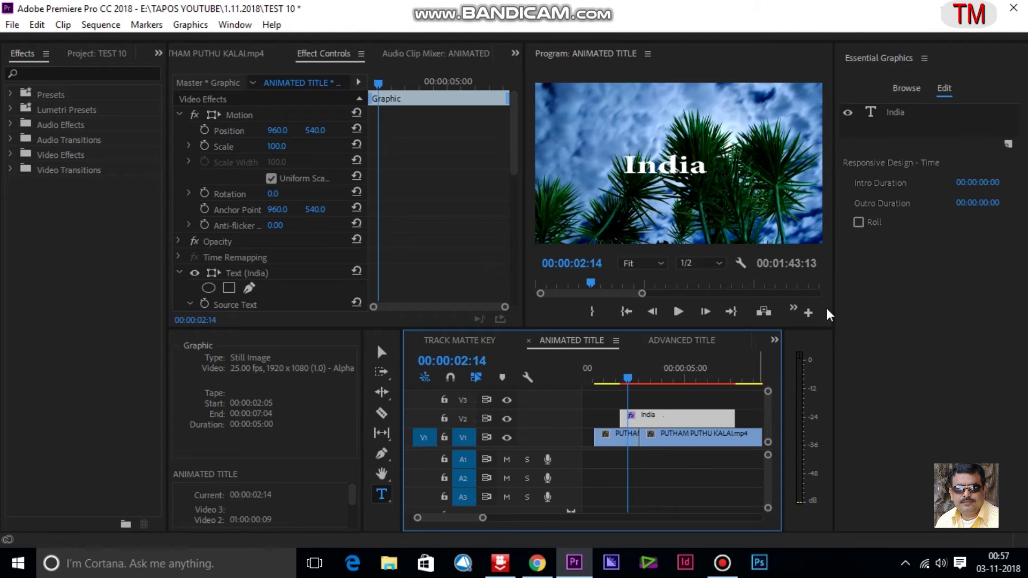
pyautogui.moveTo(834, 258); pyautogui.dragTo(925, 259)
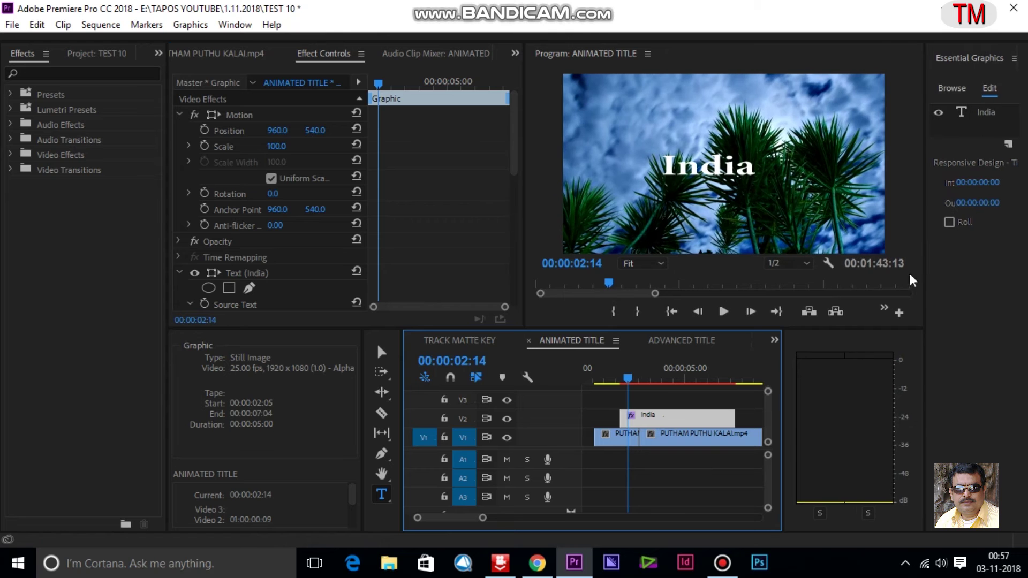
pyautogui.moveTo(639, 377); pyautogui.dragTo(620, 377)
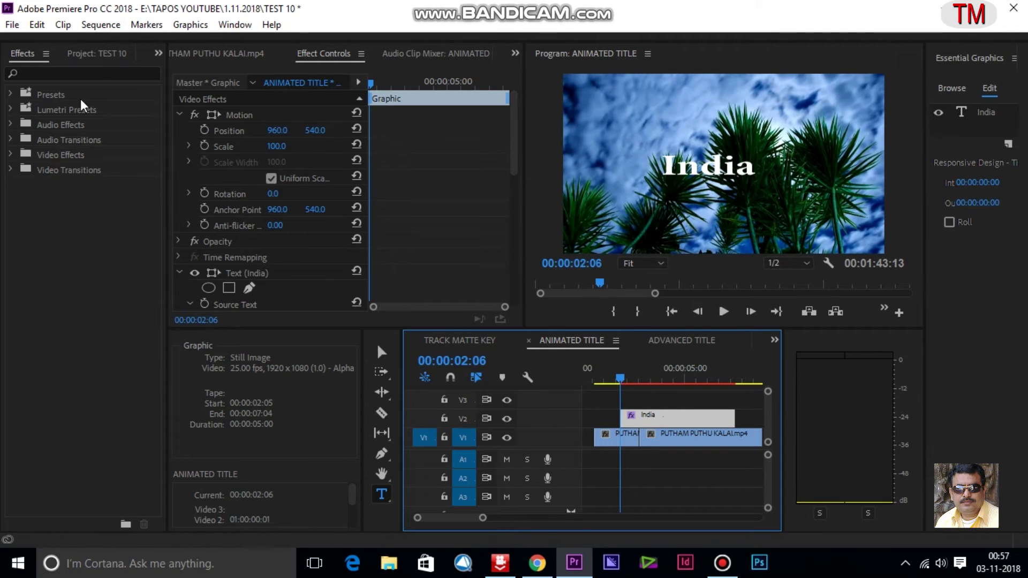
# Search Effects for 'crop' and apply the Crop effect to the India clip
pyautogui.click(92, 74)
pyautogui.write('crop')
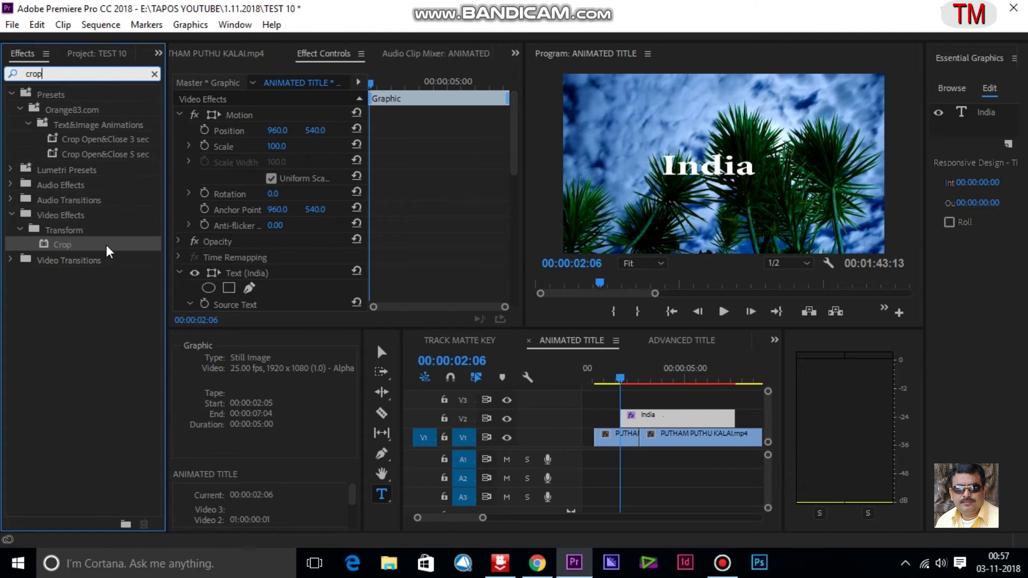
pyautogui.moveTo(56, 246); pyautogui.dragTo(648, 419)
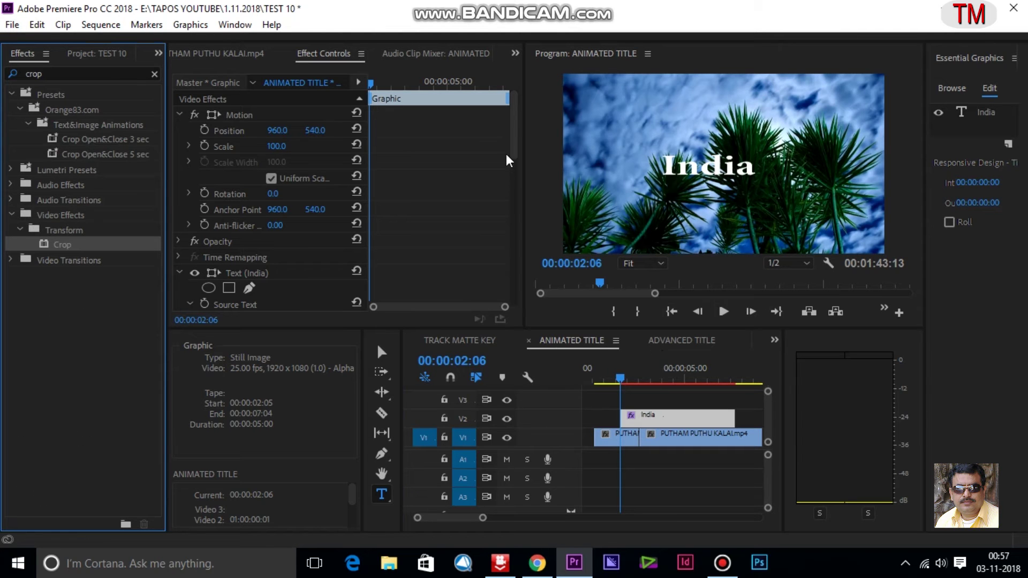
# Align the India text layer to horizontal and vertical centre, placing it at 679.5, 581.5
pyautogui.scroll(-5, 510, 160)
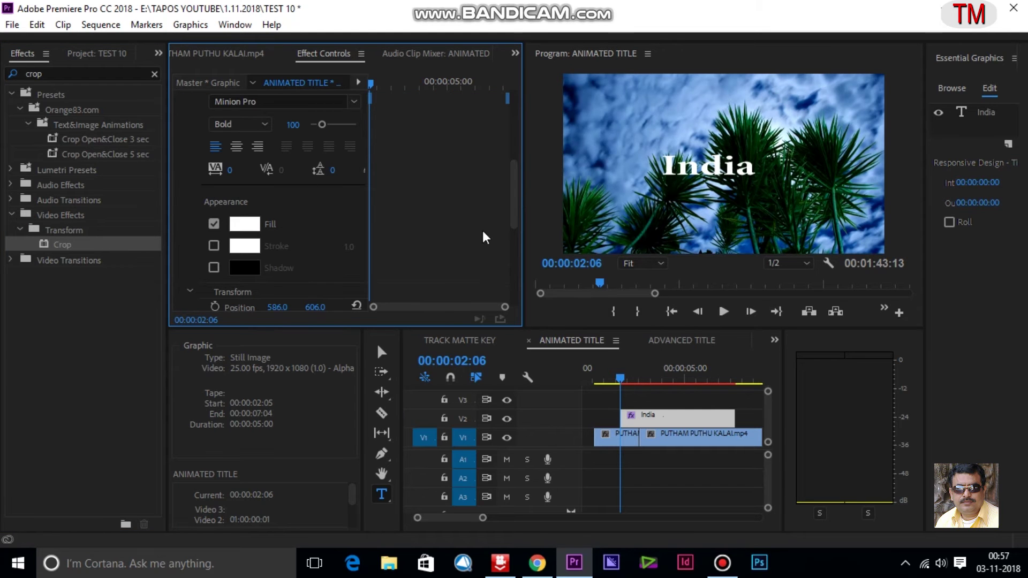
pyautogui.click(687, 422)
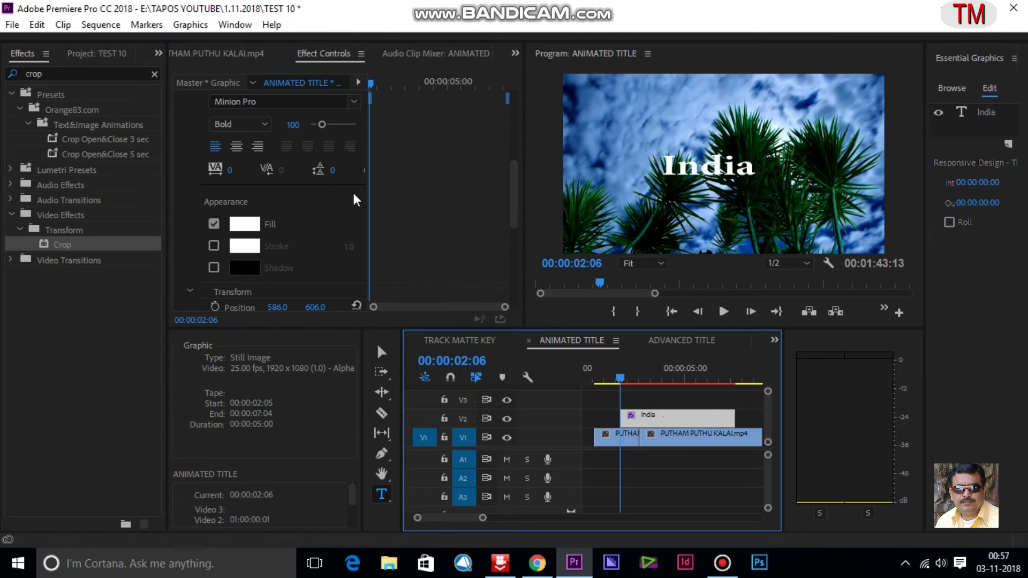
pyautogui.scroll(1, 436, 212)
pyautogui.scroll(4, 374, 211)
pyautogui.click(273, 189)
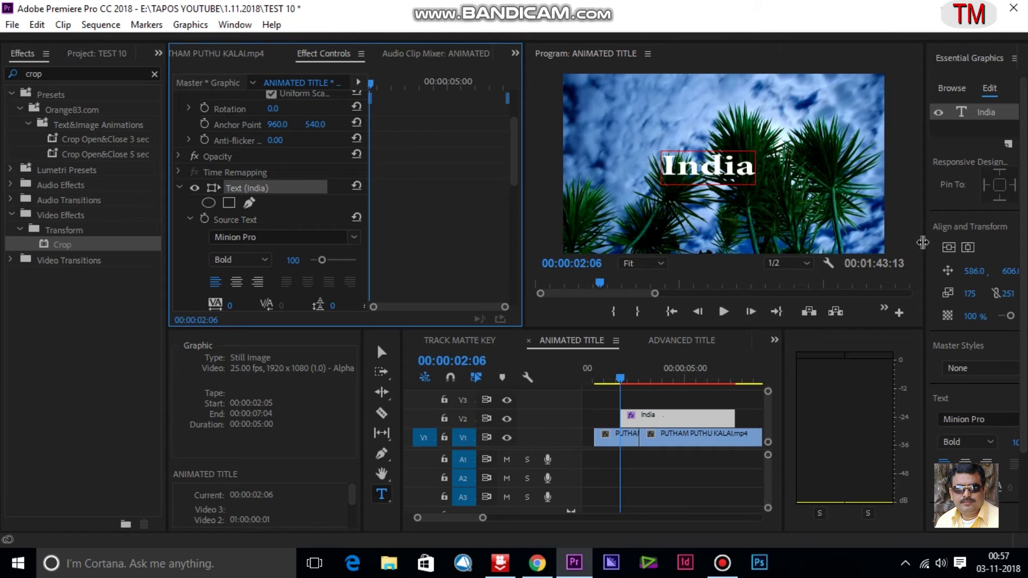
pyautogui.moveTo(925, 243); pyautogui.dragTo(874, 245)
pyautogui.click(897, 247)
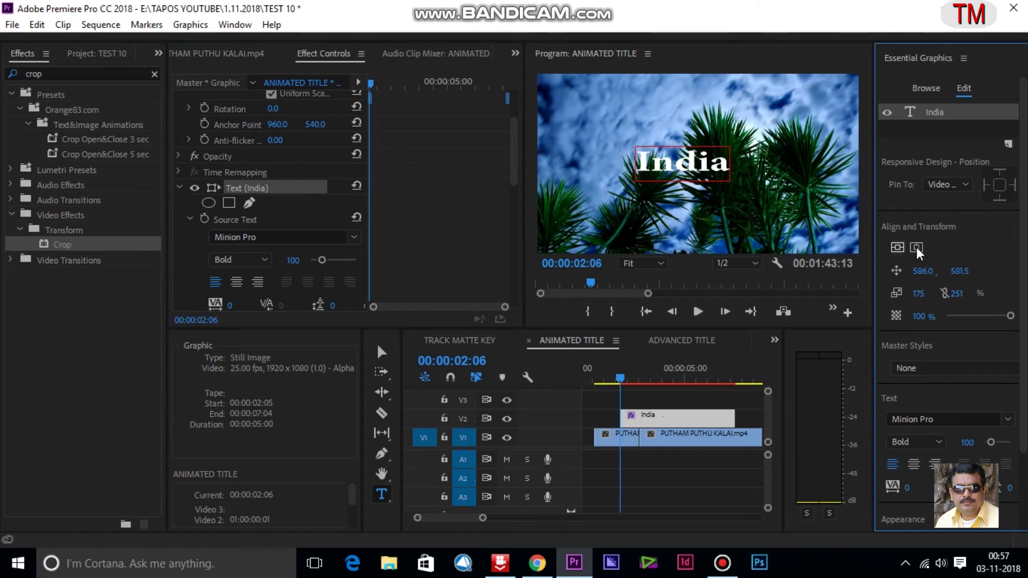
pyautogui.click(917, 246)
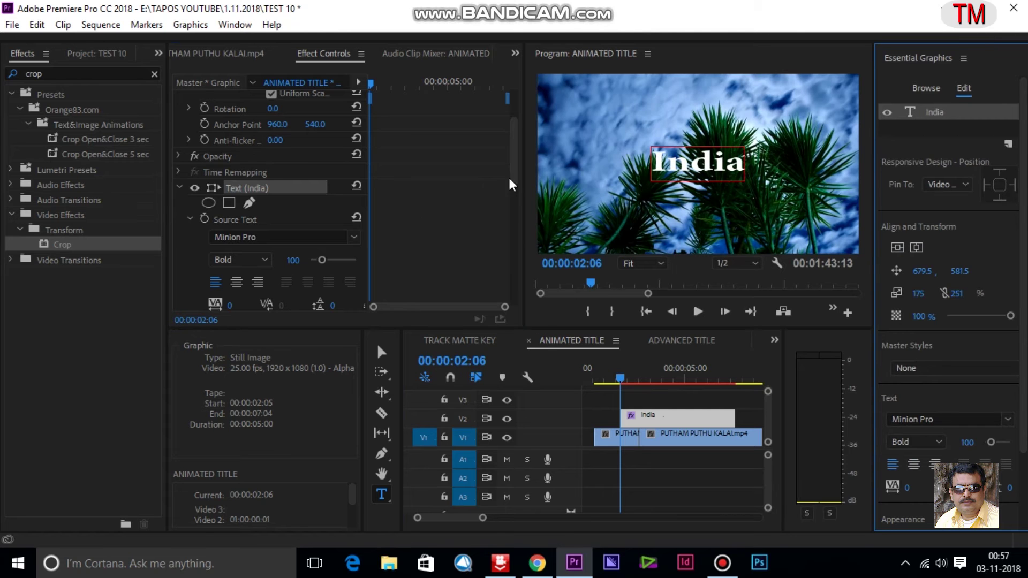
pyautogui.moveTo(514, 168); pyautogui.dragTo(521, 295)
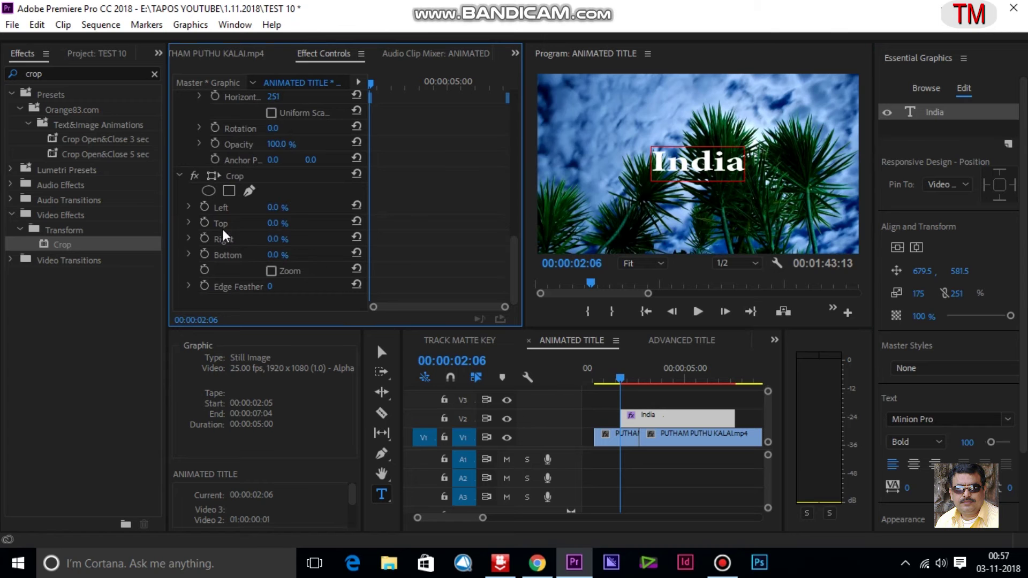
# Set the Crop to Left 25%, Top 39%, Right 26% and Bottom 43%
pyautogui.moveTo(273, 207); pyautogui.dragTo(287, 208)
pyautogui.moveTo(273, 223)
pyautogui.mouseDown()
pyautogui.moveTo(299, 223)
pyautogui.moveTo(287, 225)
pyautogui.mouseUp()
pyautogui.moveTo(273, 239)
pyautogui.mouseDown()
pyautogui.moveTo(305, 238)
pyautogui.moveTo(290, 239)
pyautogui.moveTo(290, 255)
pyautogui.moveTo(300, 255)
pyautogui.moveTo(288, 255)
pyautogui.moveTo(290, 223)
pyautogui.mouseUp()
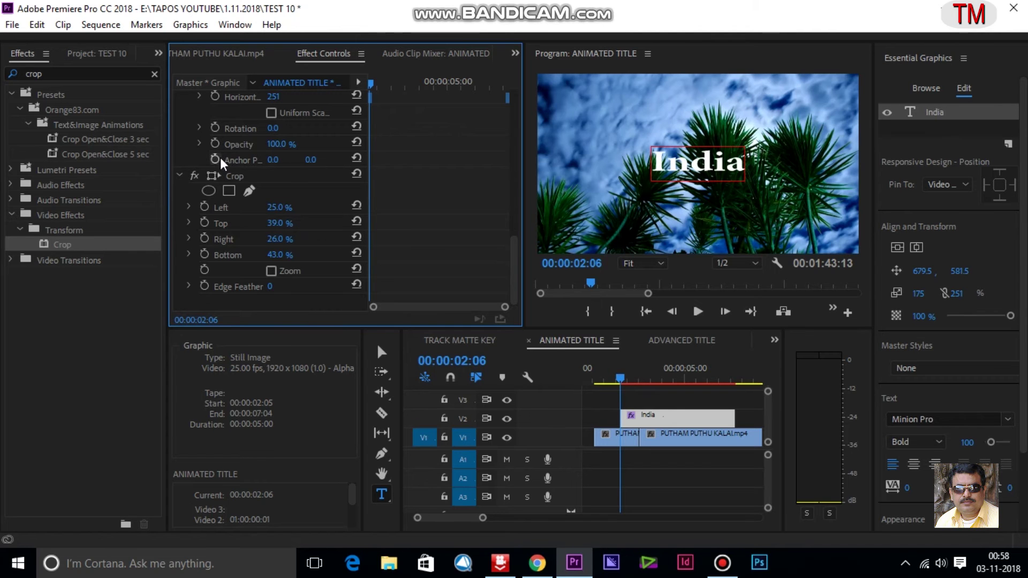
pyautogui.scroll(3, 423, 193)
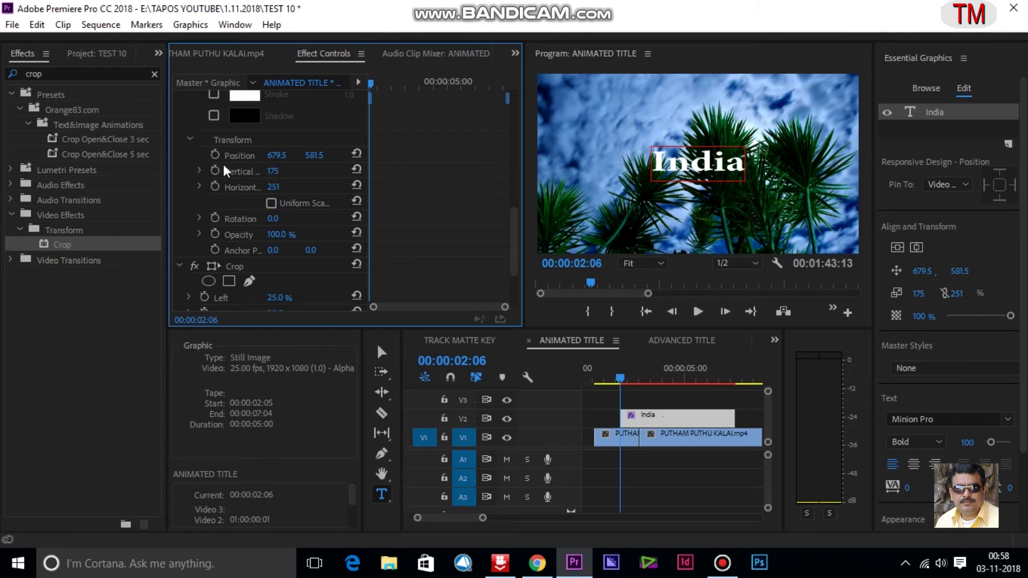
# Keyframe the title's Position to rise from Y 767.5 to 581.5 by 00:00:03:10
pyautogui.click(214, 155)
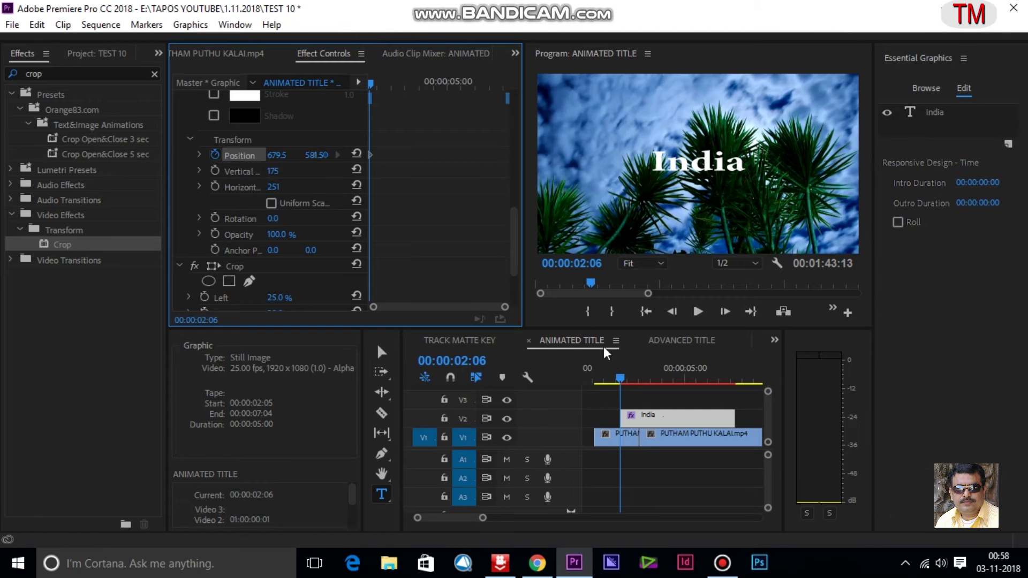
pyautogui.click(628, 382)
pyautogui.moveTo(628, 382); pyautogui.dragTo(647, 381)
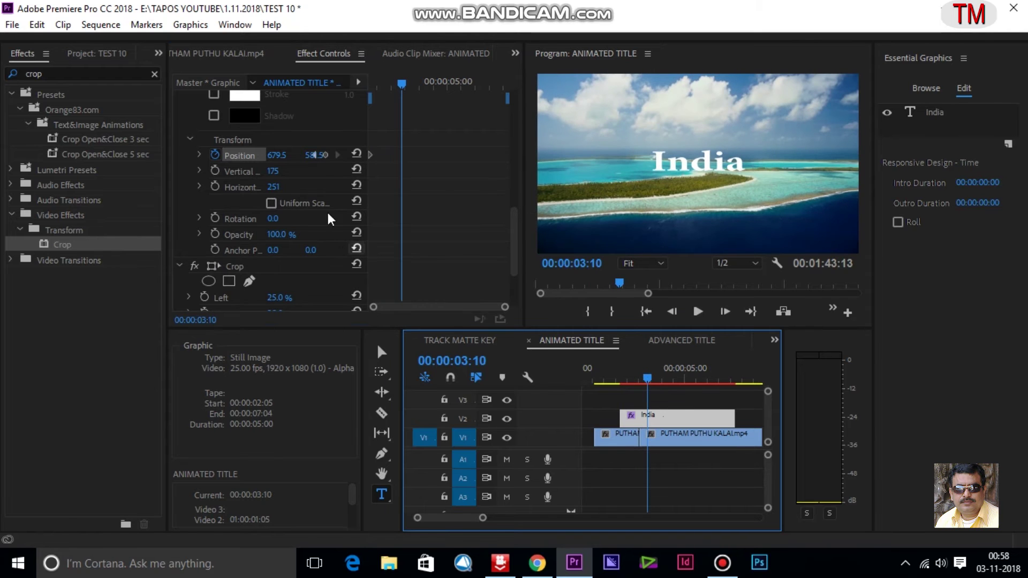
pyautogui.moveTo(368, 140); pyautogui.dragTo(405, 155)
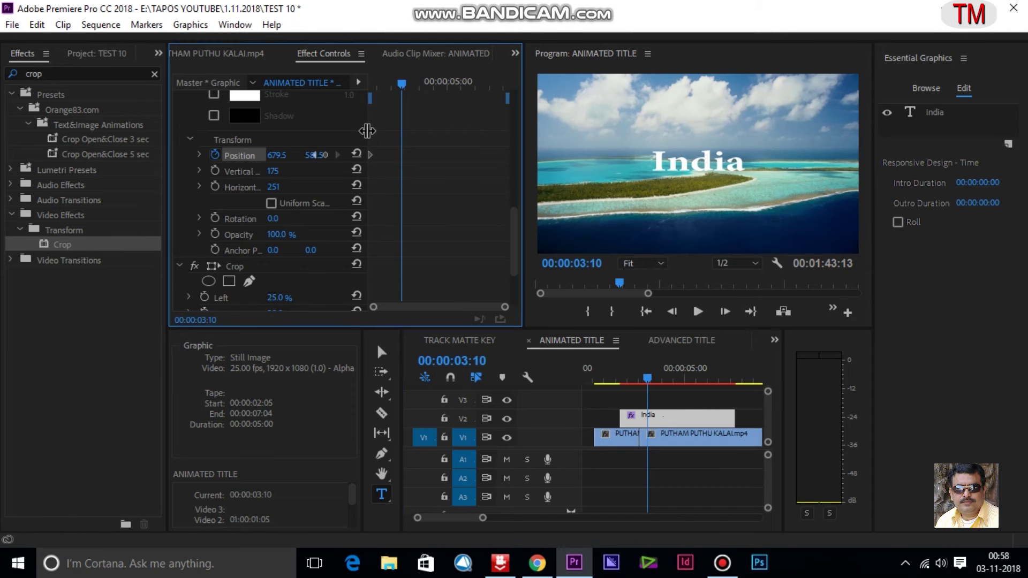
pyautogui.moveTo(329, 161); pyautogui.dragTo(404, 161)
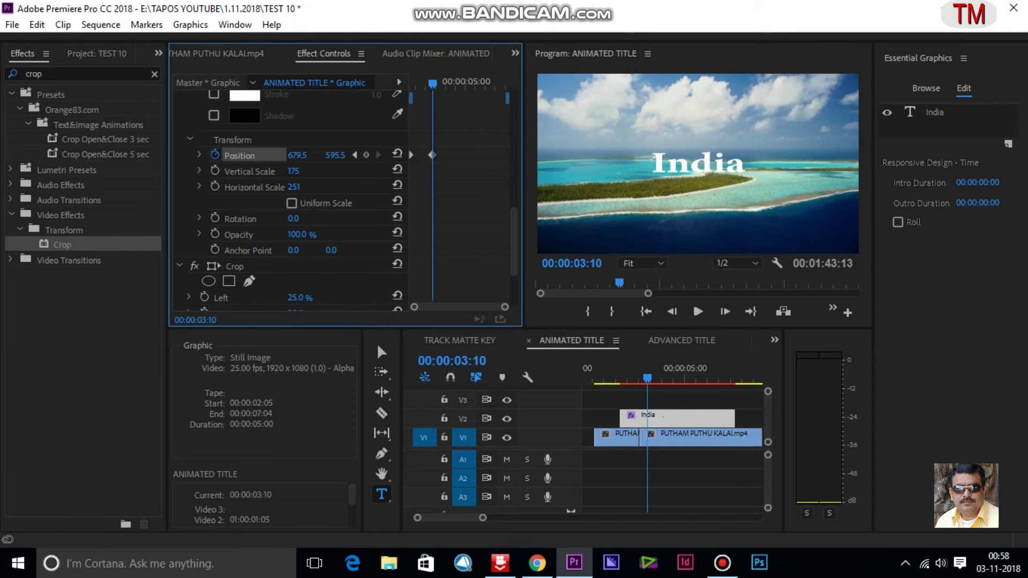
pyautogui.moveTo(335, 156); pyautogui.dragTo(353, 155)
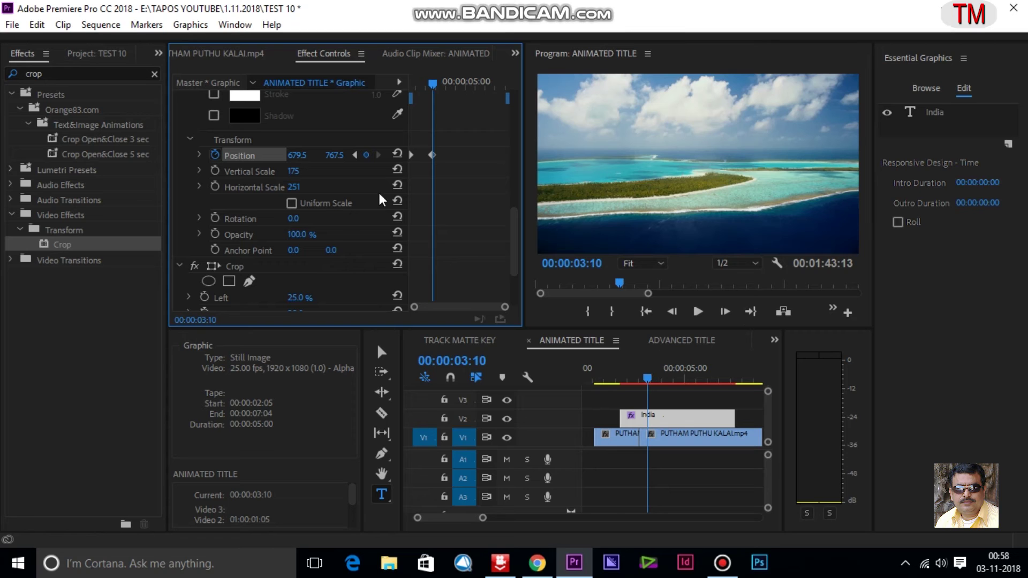
pyautogui.moveTo(431, 155); pyautogui.dragTo(411, 156)
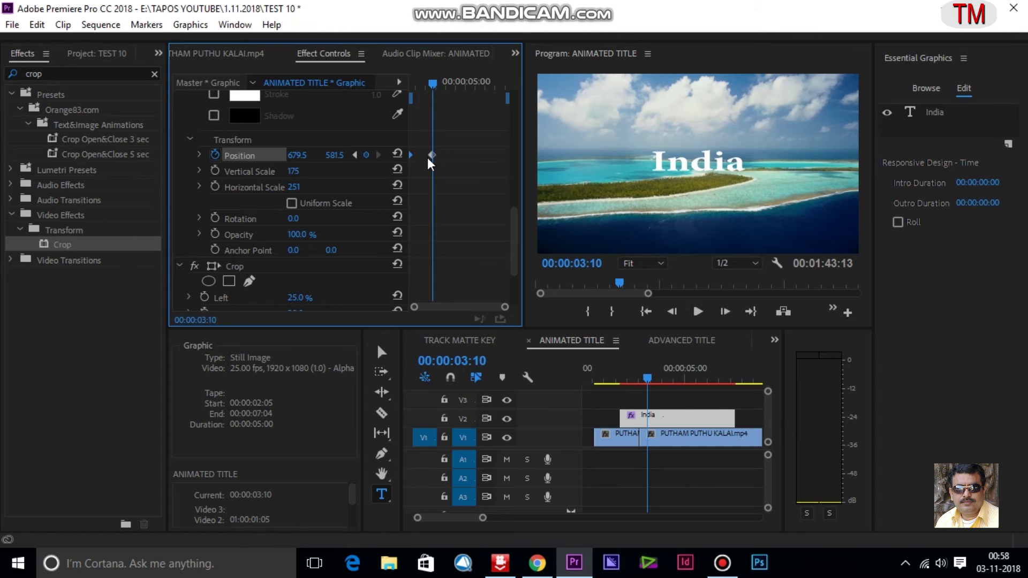
pyautogui.moveTo(435, 85); pyautogui.dragTo(439, 92)
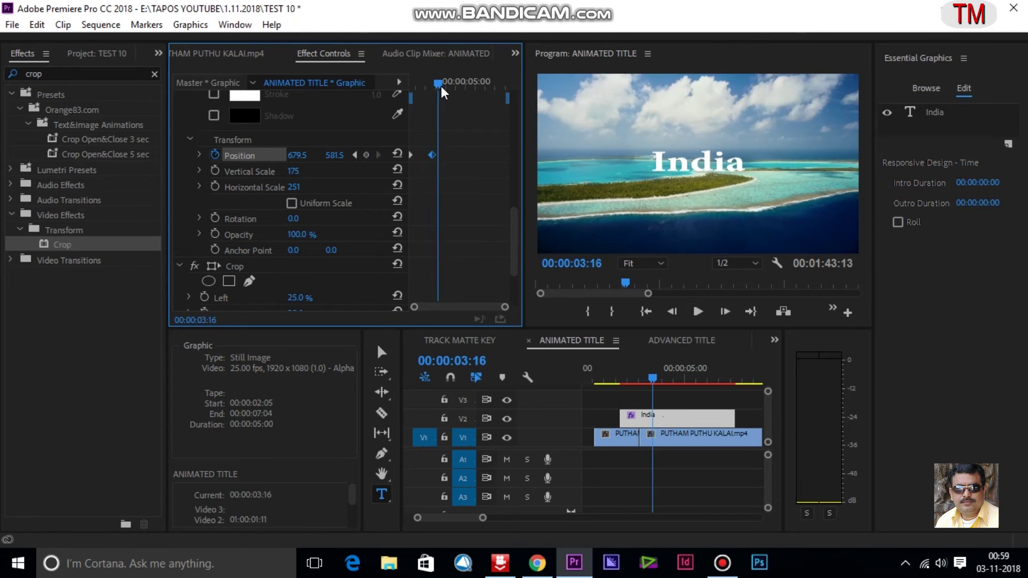
# Apply Ease In to the India title's entry Position keyframe and reveal its velocity graph
pyautogui.rightClick(432, 155)
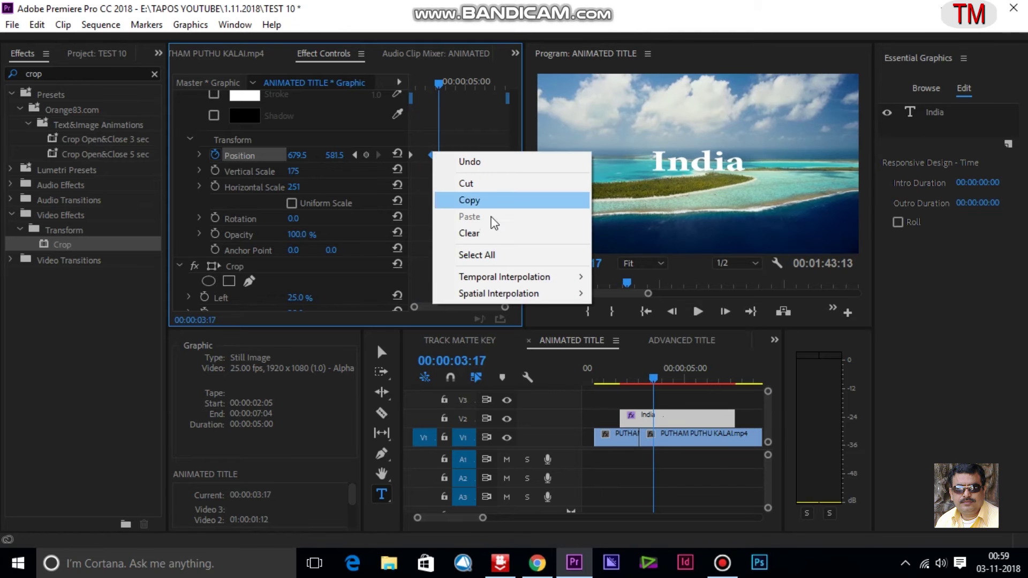
pyautogui.moveTo(500, 276)
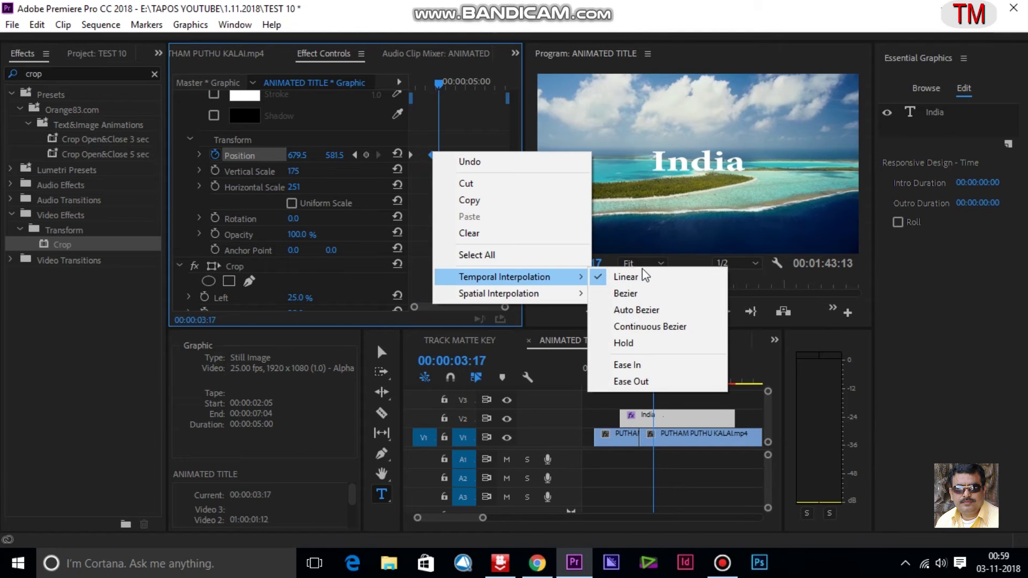
pyautogui.click(632, 365)
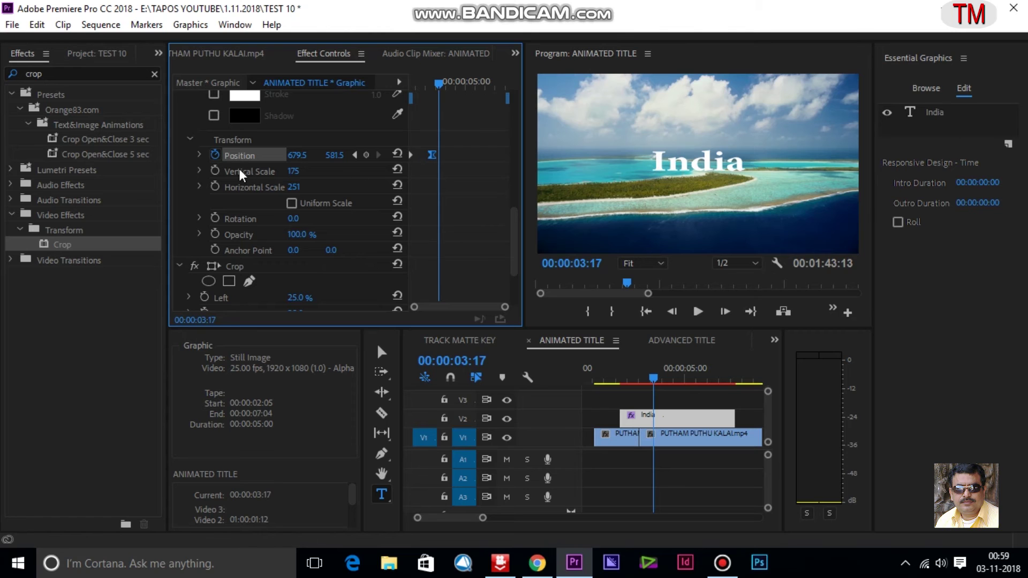
pyautogui.moveTo(167, 156); pyautogui.dragTo(90, 160)
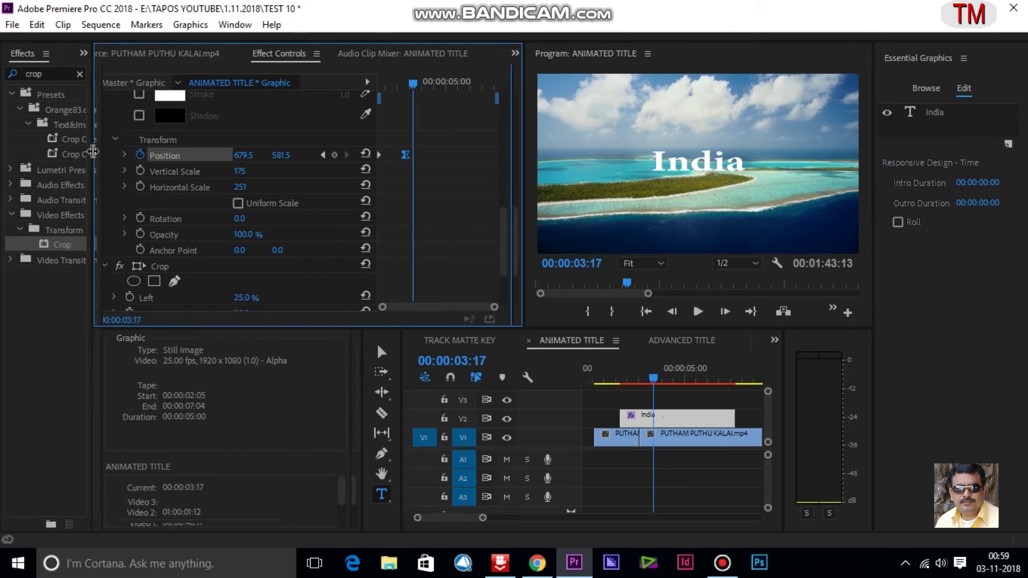
pyautogui.click(122, 155)
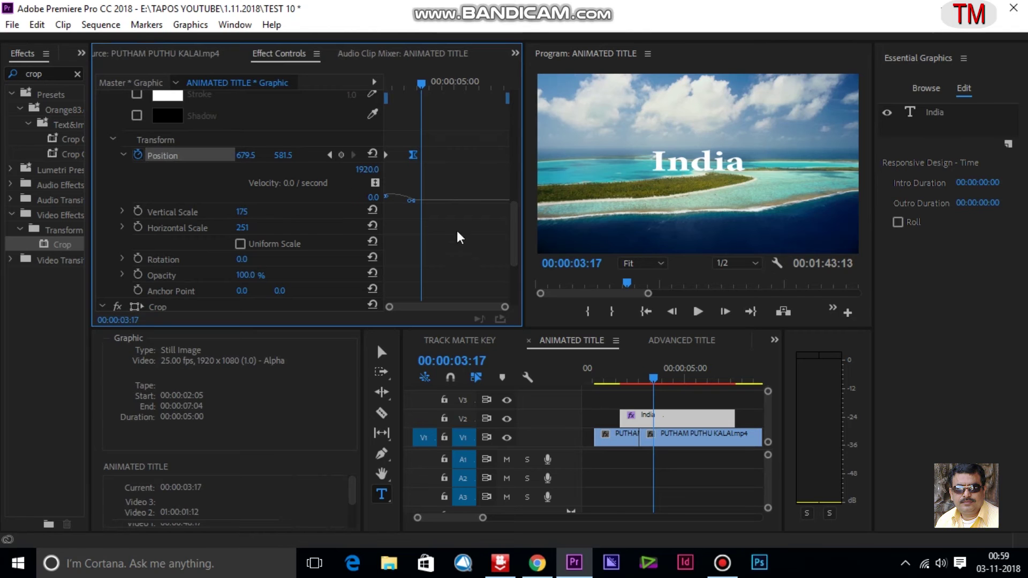
# Steepen the Position velocity curve near the start and play back the title's entrance
pyautogui.moveTo(405, 202); pyautogui.dragTo(399, 201)
pyautogui.click(610, 370)
pyautogui.click(702, 315)
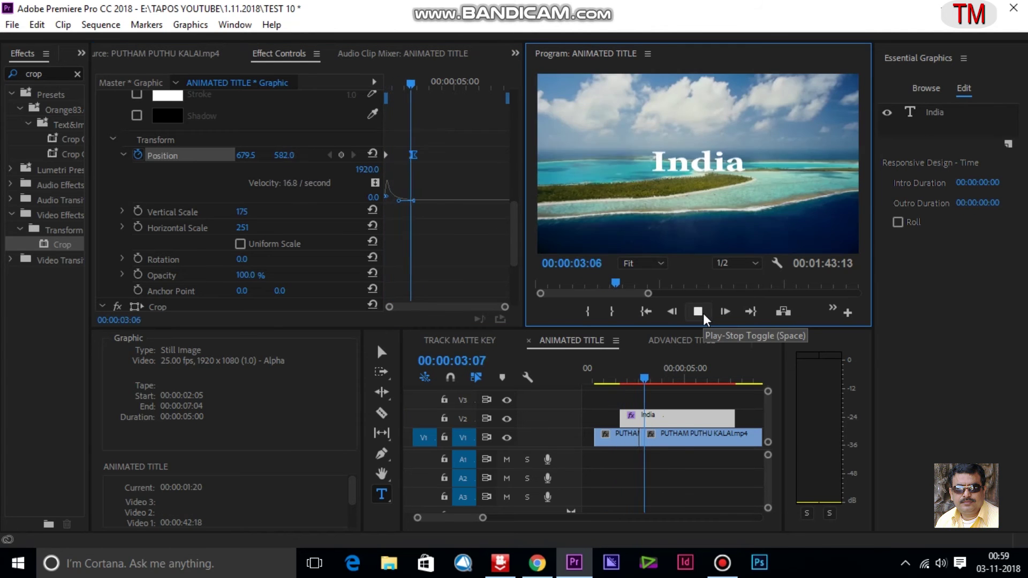
# Stop playback and add a Position keyframe at 00:00:06:01
pyautogui.click(698, 312)
pyautogui.click(664, 385)
pyautogui.moveTo(664, 386); pyautogui.dragTo(708, 384)
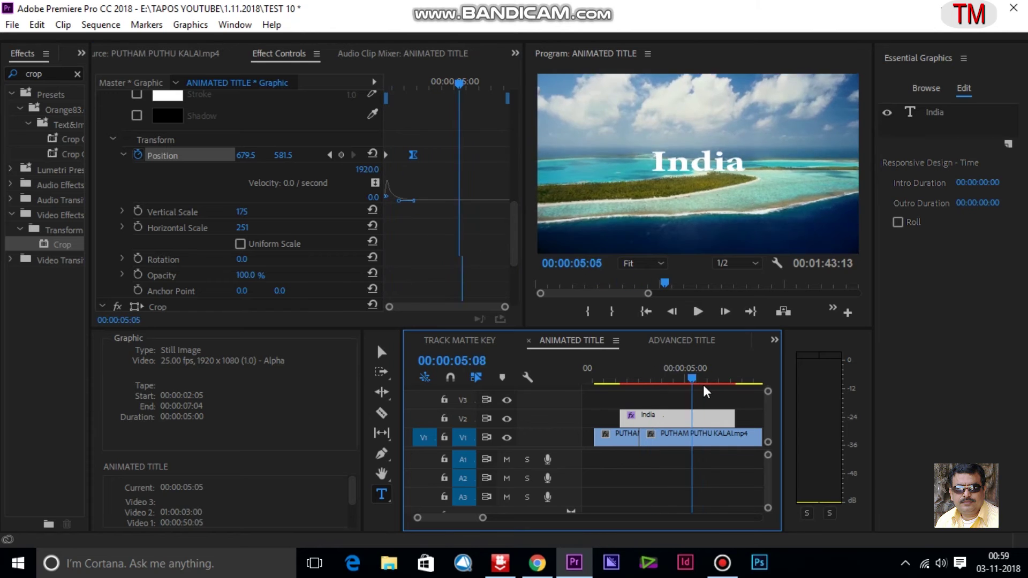
pyautogui.click(341, 155)
# At 00:00:07:01, lower Position Y from 581.5 to 377.5 to lift the title out, then review
pyautogui.moveTo(484, 86); pyautogui.dragTo(505, 85)
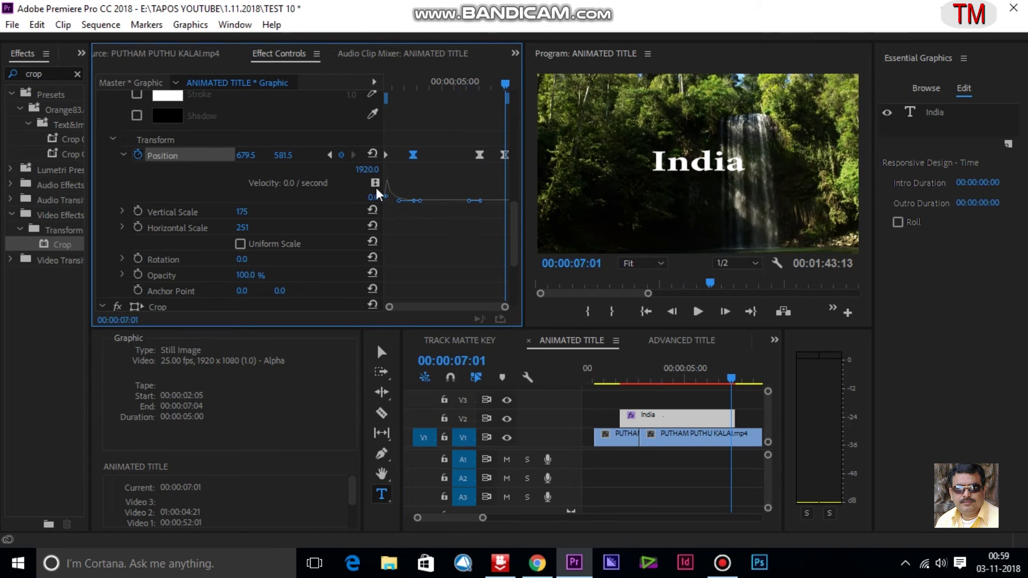
pyautogui.moveTo(282, 155); pyautogui.dragTo(236, 155)
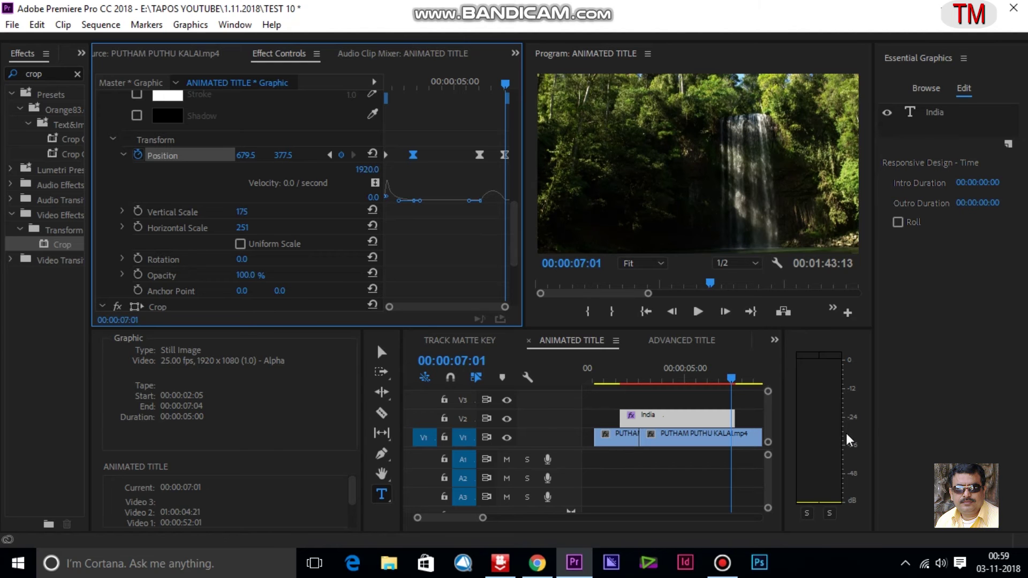
pyautogui.click(626, 384)
pyautogui.moveTo(637, 384); pyautogui.dragTo(725, 385)
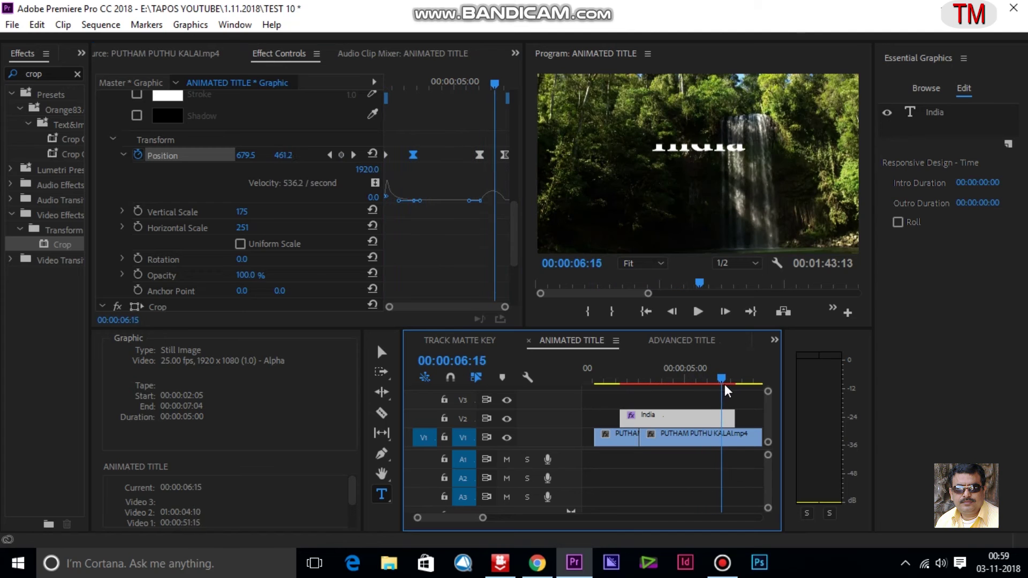
# Give the exit Position keyframe eased temporal interpolation and reshape its velocity curve
pyautogui.rightClick(504, 156)
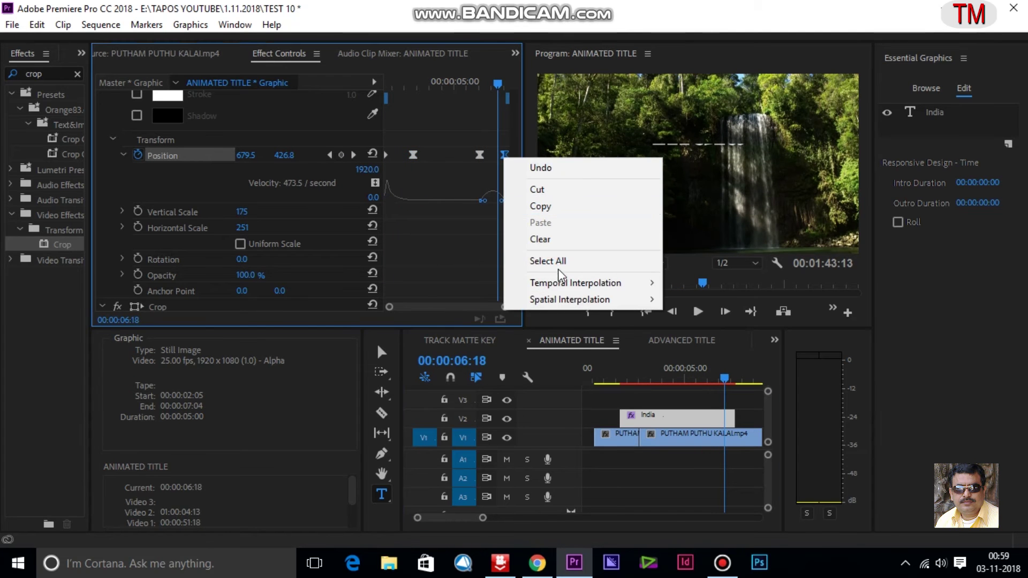
pyautogui.moveTo(575, 283)
pyautogui.click(706, 282)
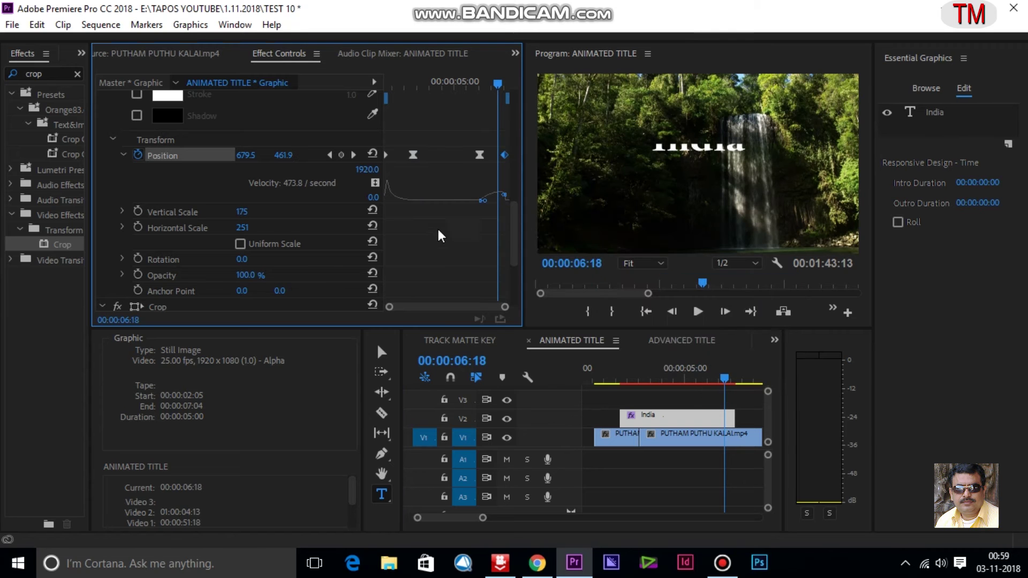
pyautogui.moveTo(503, 197); pyautogui.dragTo(509, 206)
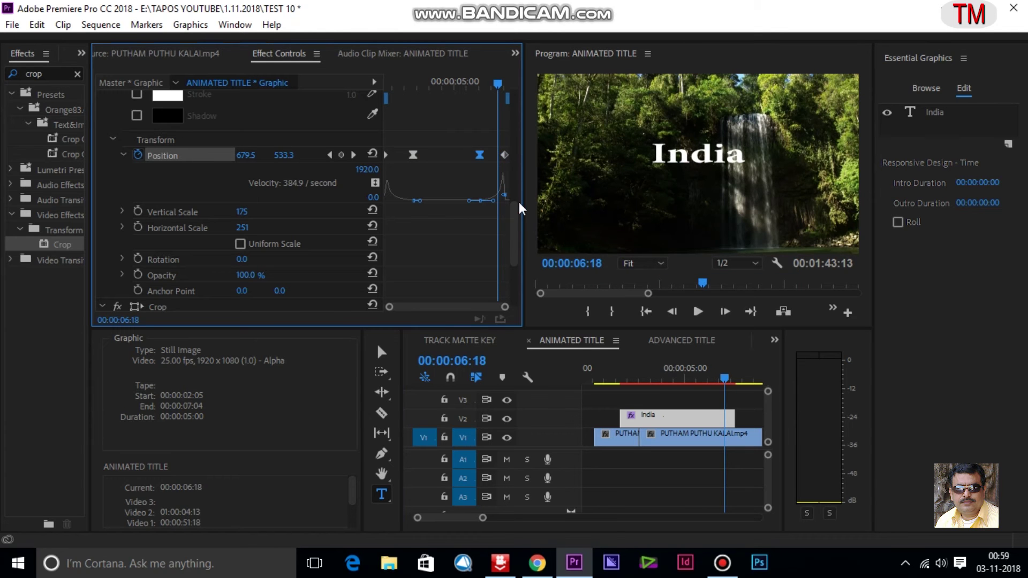
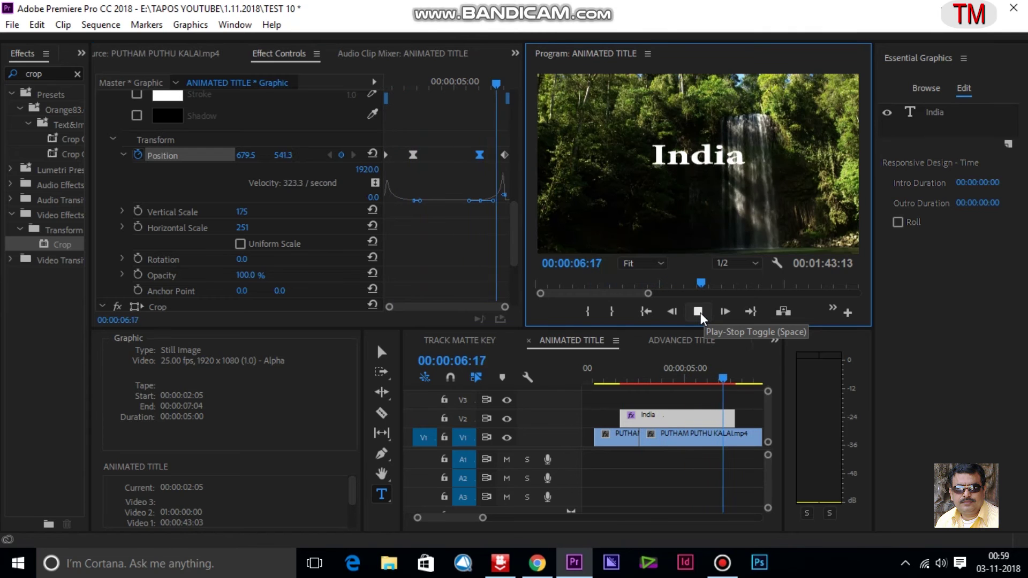
# Stop playback and check the timeline around 08:15 and the India title
pyautogui.click(699, 312)
pyautogui.scroll(-2, 749, 414)
pyautogui.scroll(-2, 750, 414)
pyautogui.click(612, 377)
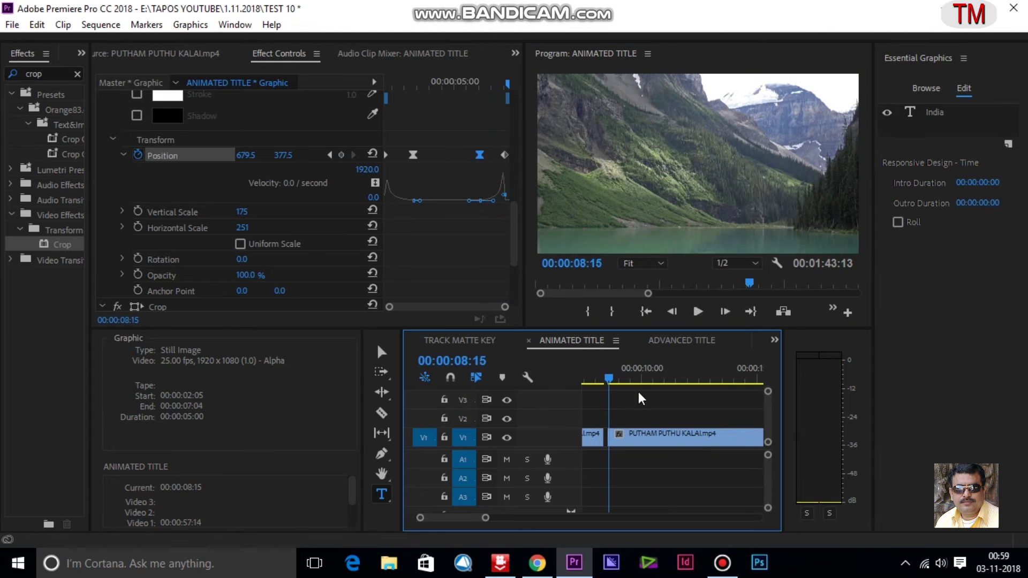
pyautogui.scroll(5, 615, 380)
pyautogui.click(666, 379)
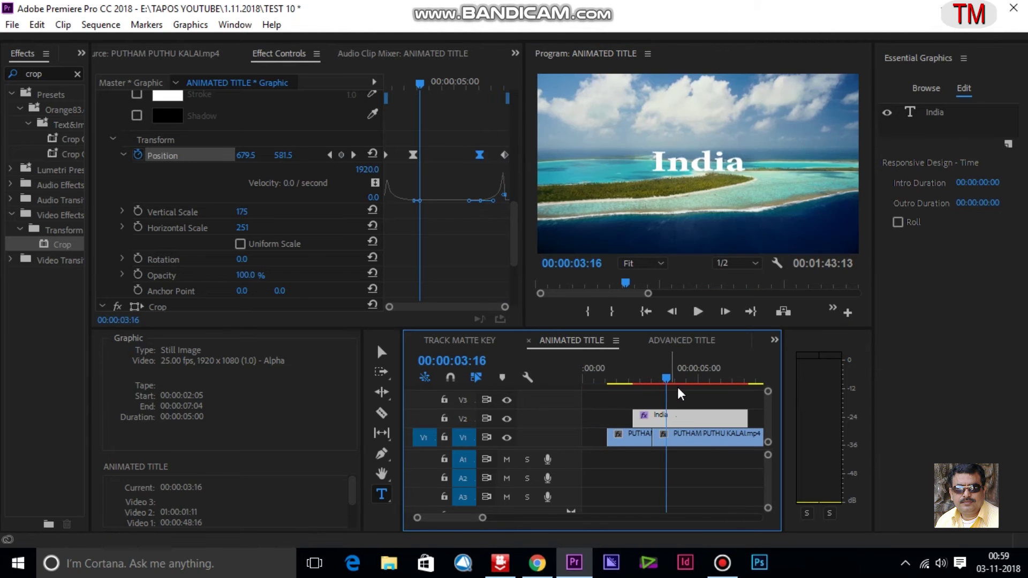
pyautogui.scroll(-2, 679, 389)
pyautogui.scroll(-2, 642, 385)
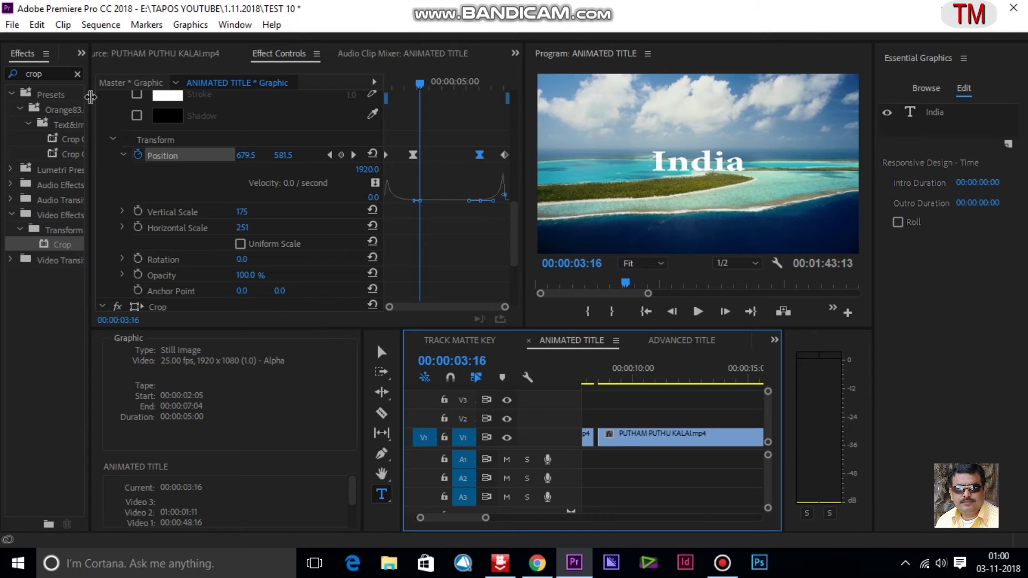
# Widen the Effects panel and collapse the Bin folder in the Project bin list
pyautogui.moveTo(88, 96); pyautogui.dragTo(200, 100)
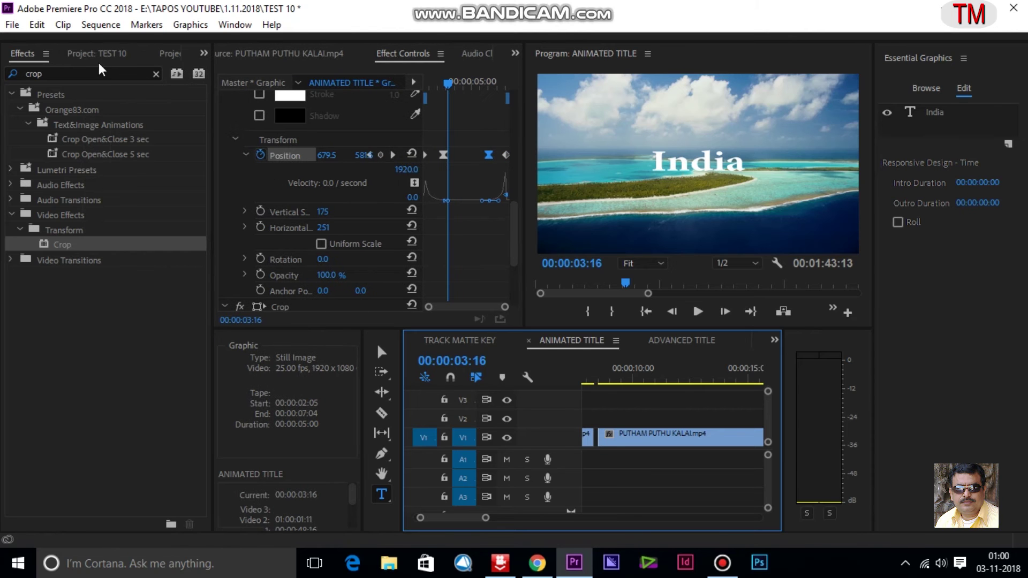
pyautogui.click(171, 53)
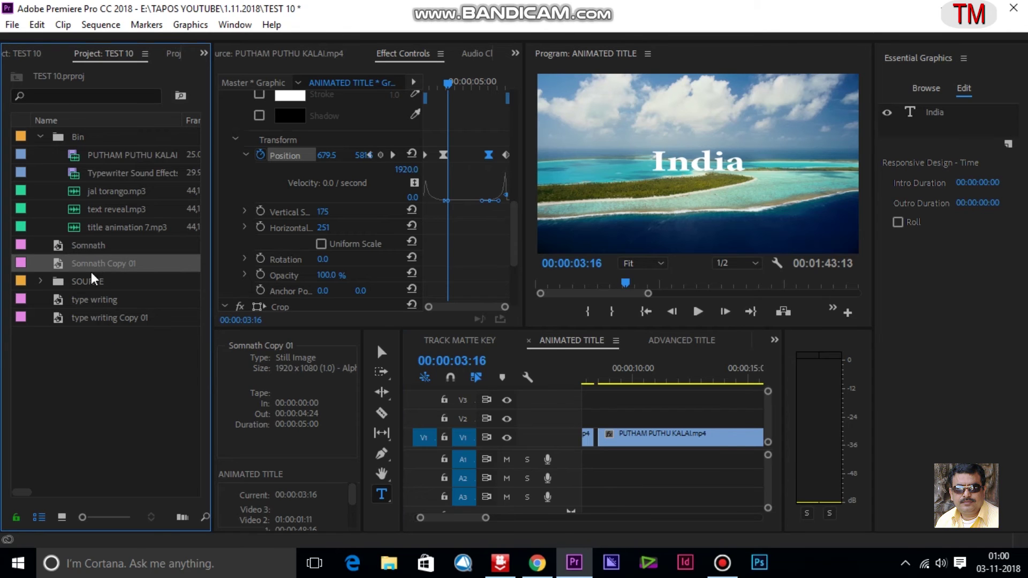
pyautogui.click(40, 138)
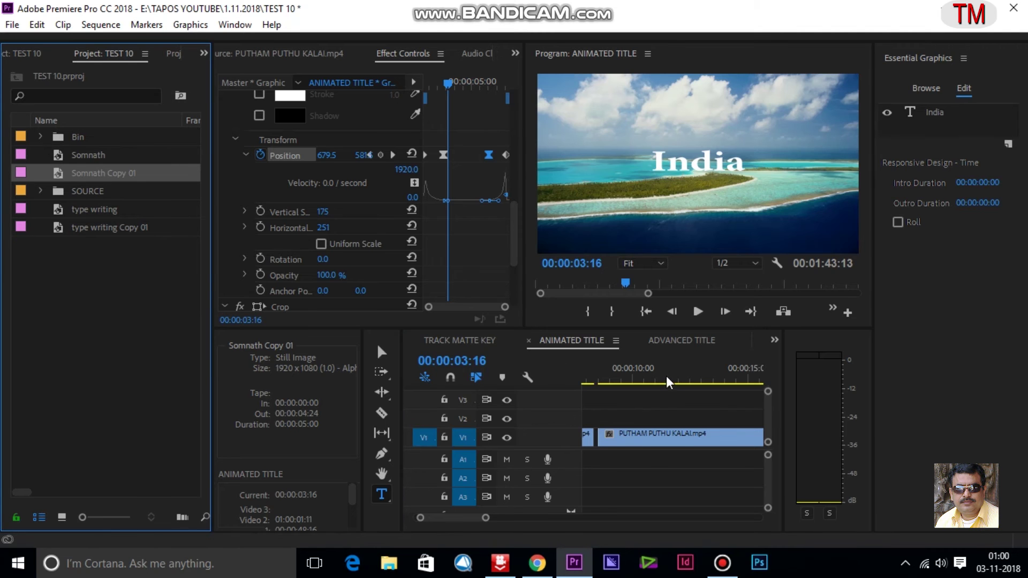
# Move the playhead forward to 03:05 in the sequence
pyautogui.click(461, 391)
pyautogui.moveTo(638, 377); pyautogui.dragTo(662, 377)
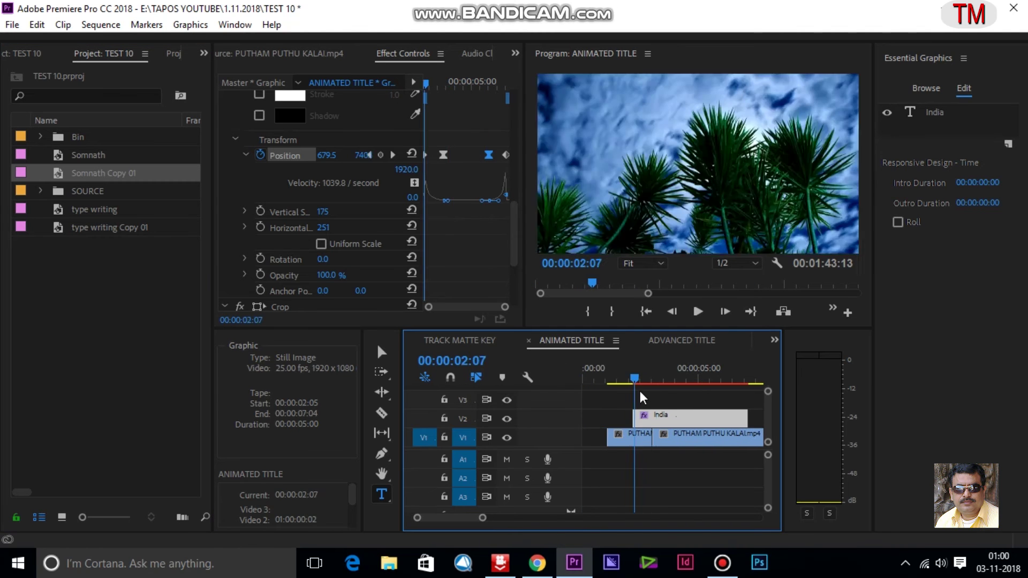
pyautogui.scroll(-3, 664, 409)
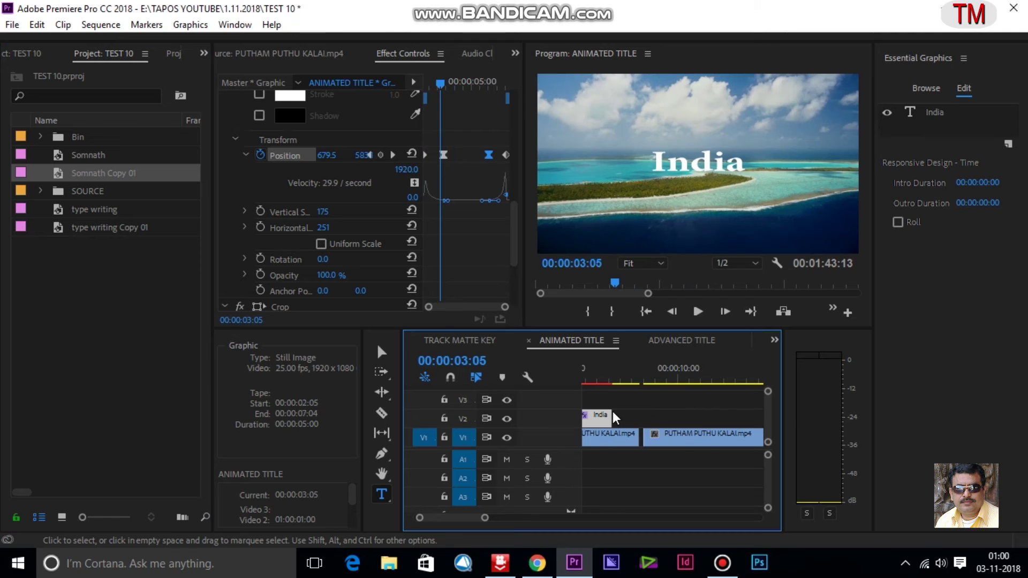
pyautogui.scroll(3, 614, 418)
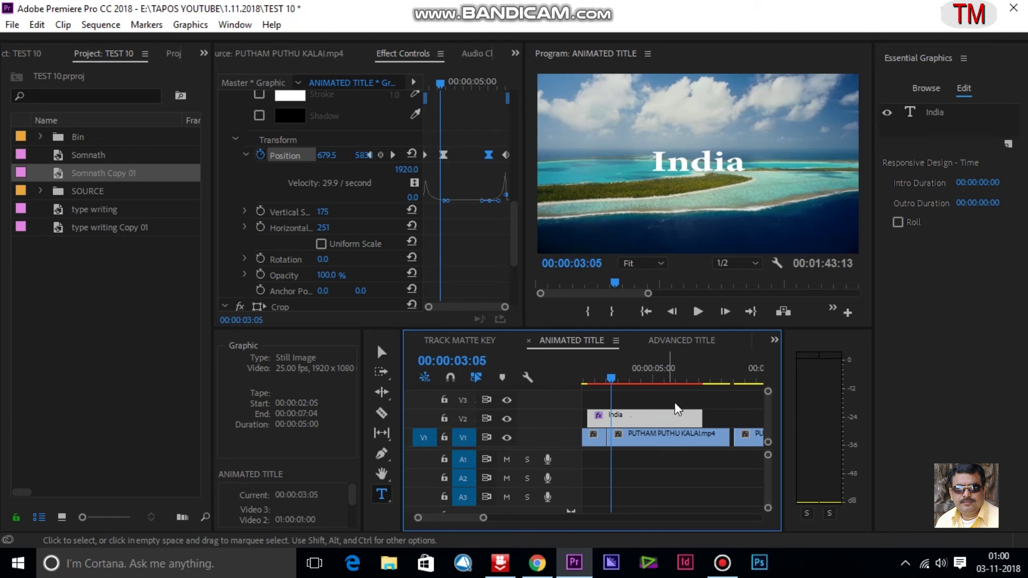
# Play from 03:05, stop at 10:17 and select the mountain-lake clip on V1
pyautogui.press('l')
pyautogui.press('l')
pyautogui.press('l')
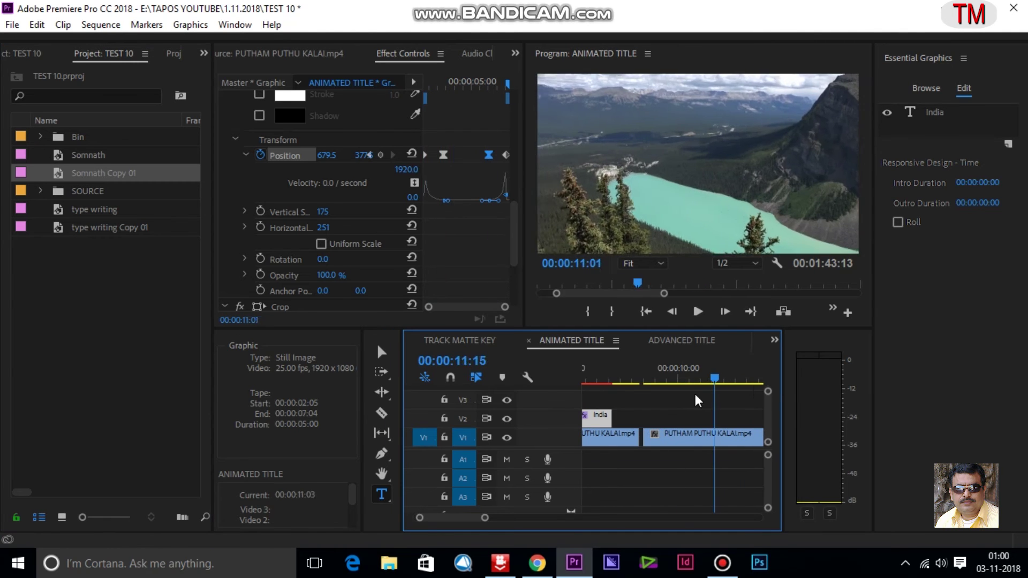
pyautogui.press('k')
pyautogui.click(720, 436)
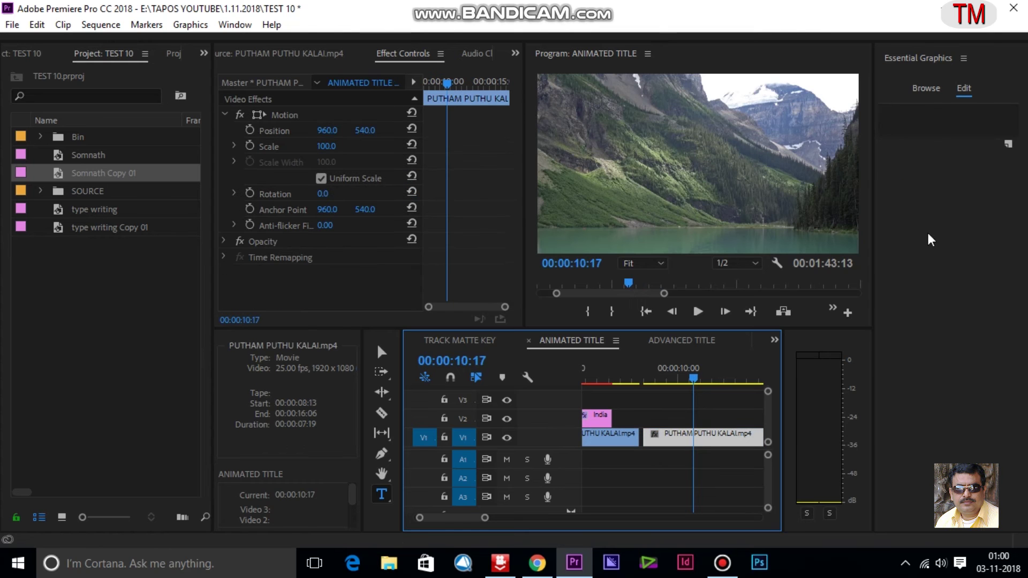
# Add a new text layer in Essential Graphics and replace its placeholder with 'Super Man'
pyautogui.click(995, 160)
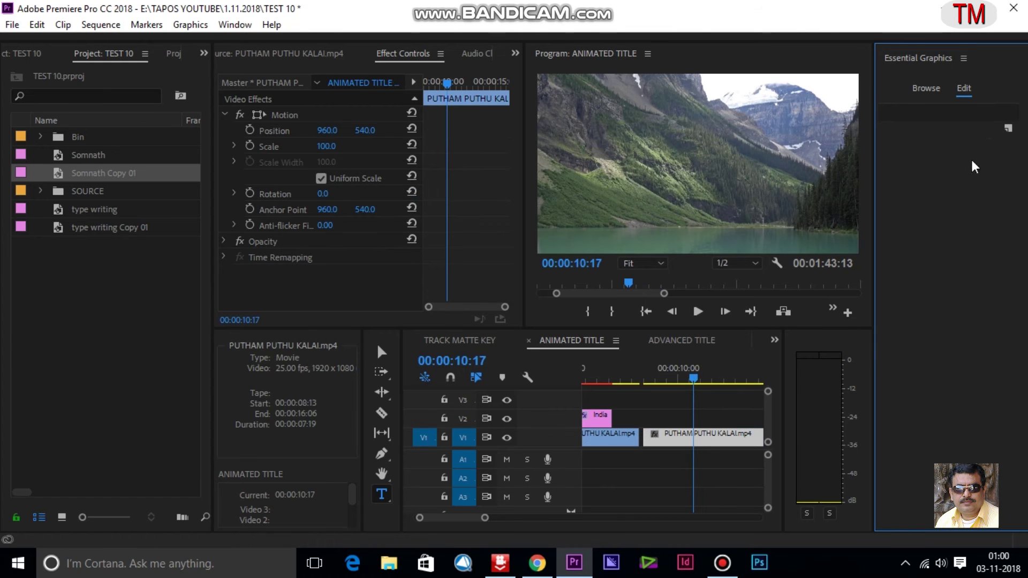
pyautogui.click(1008, 129)
pyautogui.click(972, 144)
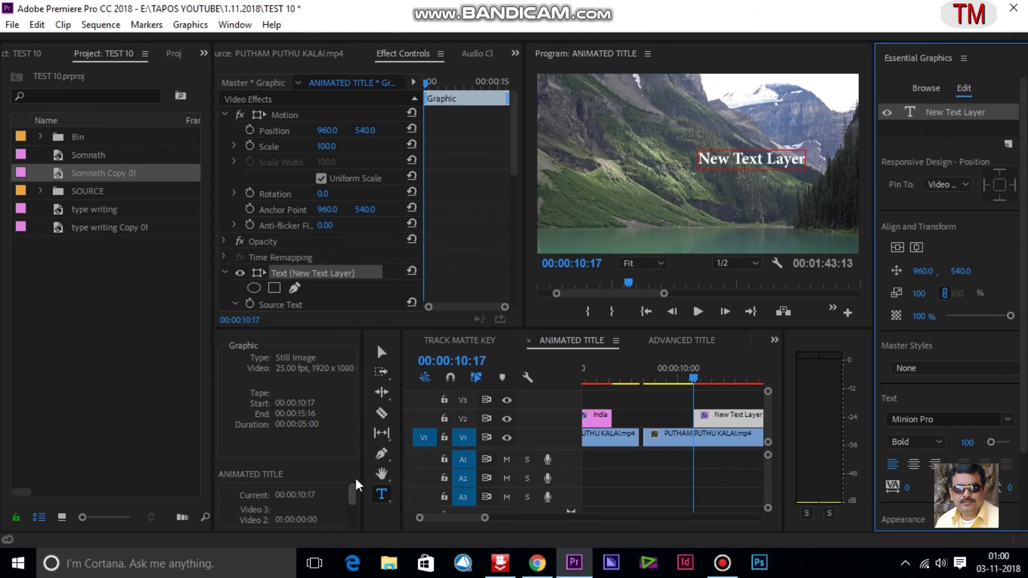
pyautogui.click(387, 492)
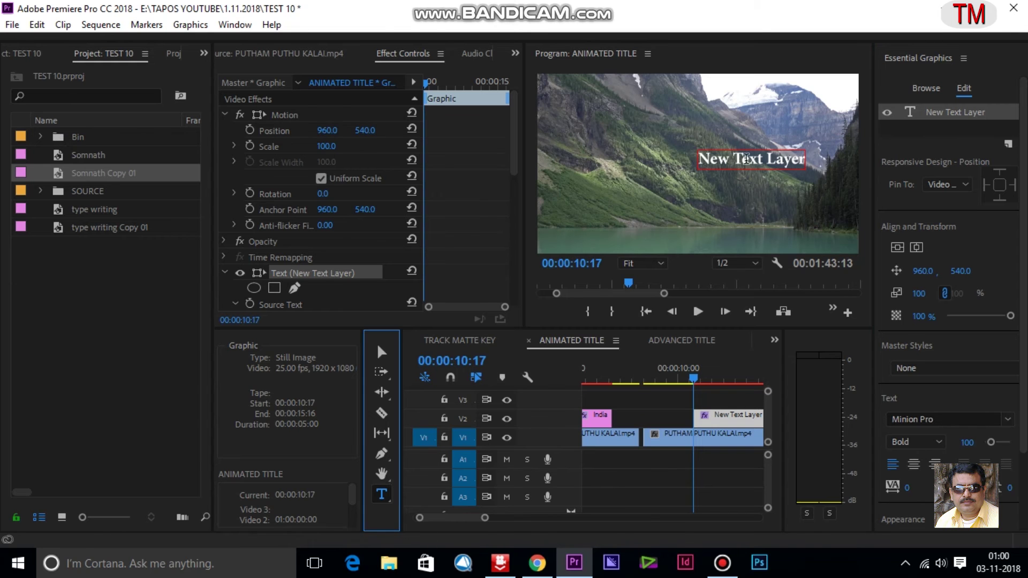
pyautogui.moveTo(698, 158); pyautogui.dragTo(813, 156)
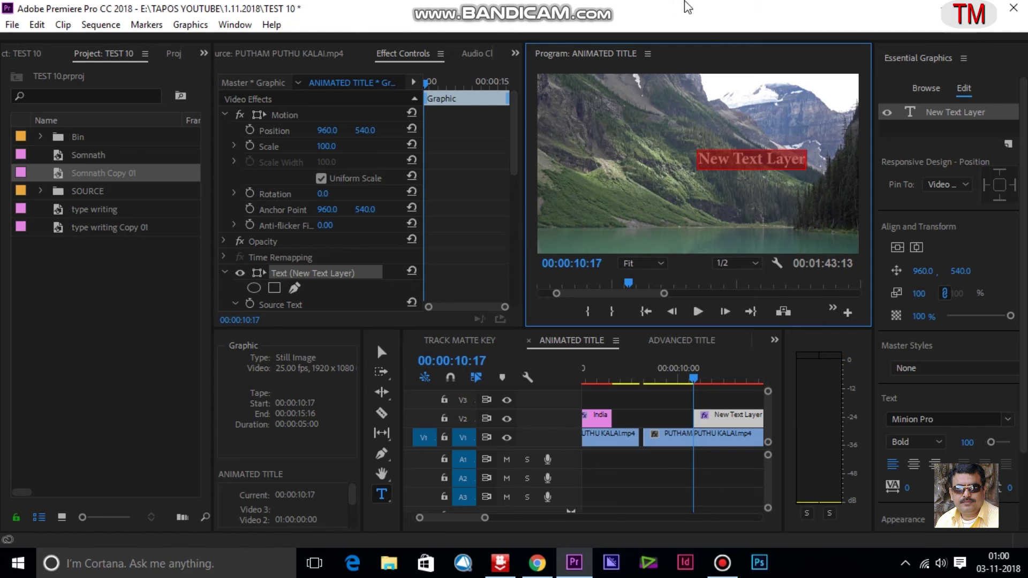
pyautogui.write('Super Man')
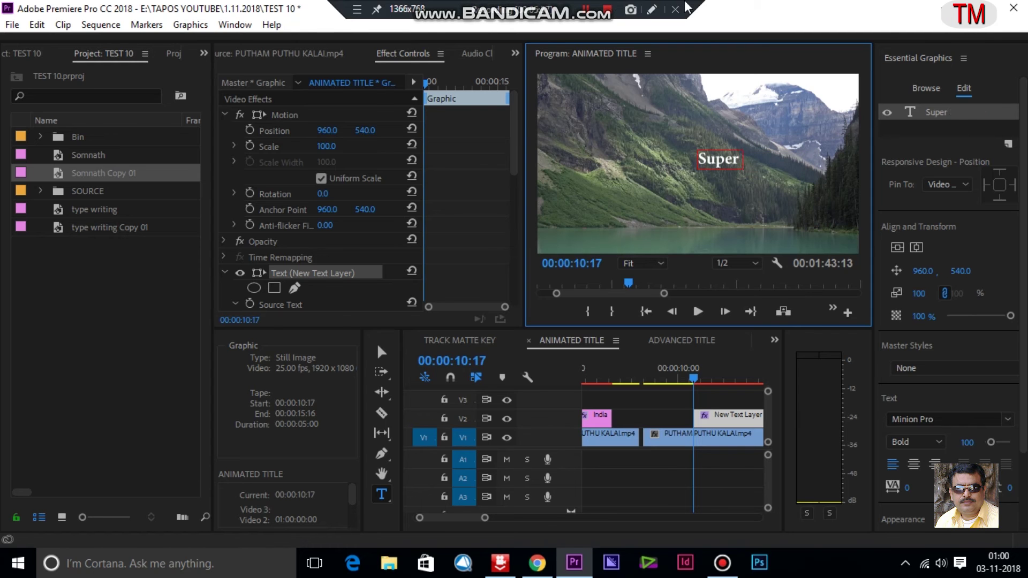
# Try Lucida Bright as the Super Man font, then undo back to Minion Pro
pyautogui.click(983, 402)
pyautogui.scroll(-3, 983, 402)
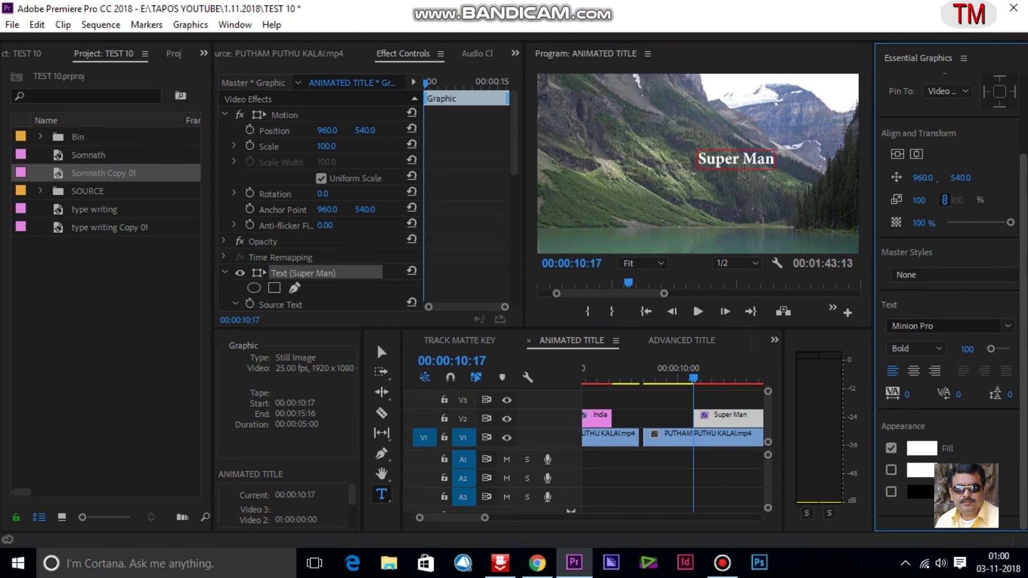
pyautogui.click(1006, 327)
pyautogui.scroll(1, 873, 257)
pyautogui.scroll(-2, 886, 246)
pyautogui.scroll(5, 886, 246)
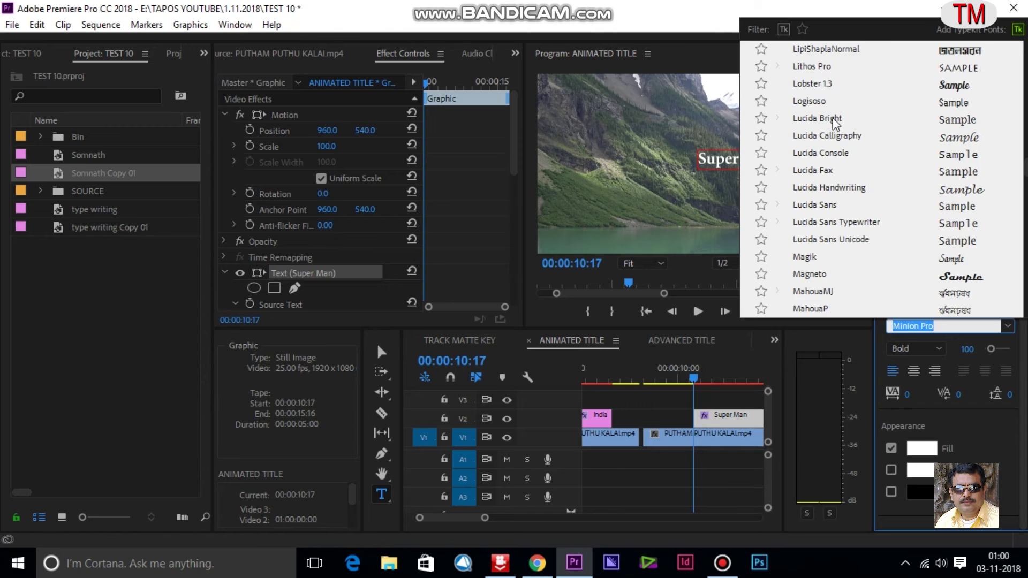
pyautogui.click(817, 118)
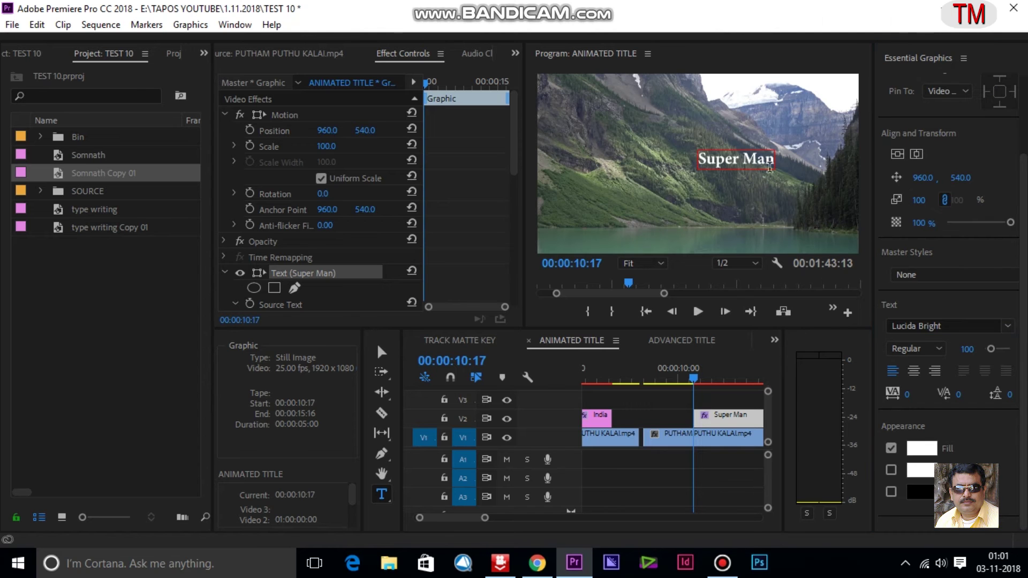
pyautogui.click(702, 159)
pyautogui.hotkey('ctrl', 'z')
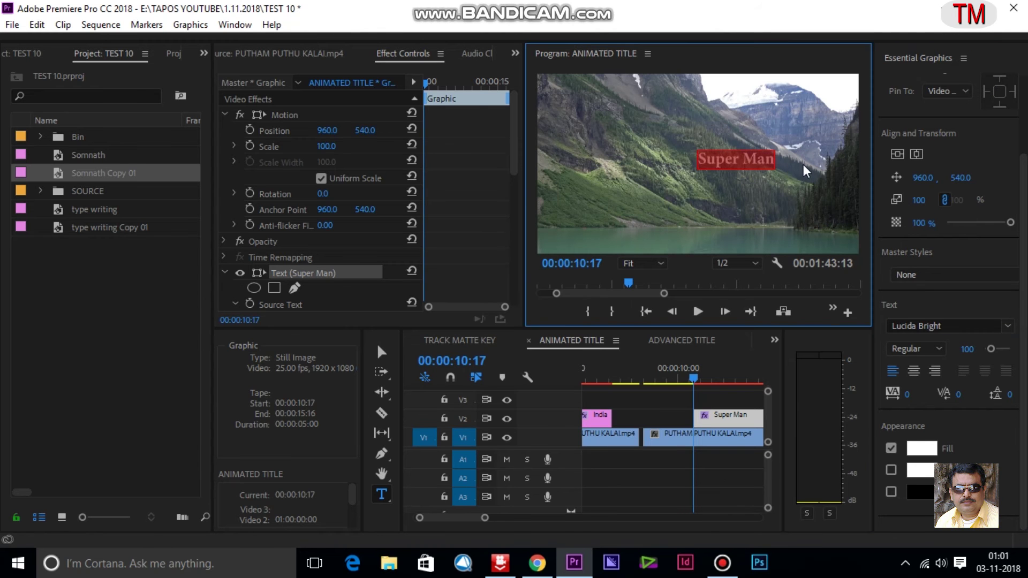
# Set the font to Lucida Handwriting Italic and drag the title left and slightly down
pyautogui.click(1007, 326)
pyautogui.scroll(5, 875, 205)
pyautogui.scroll(5, 875, 205)
pyautogui.click(833, 140)
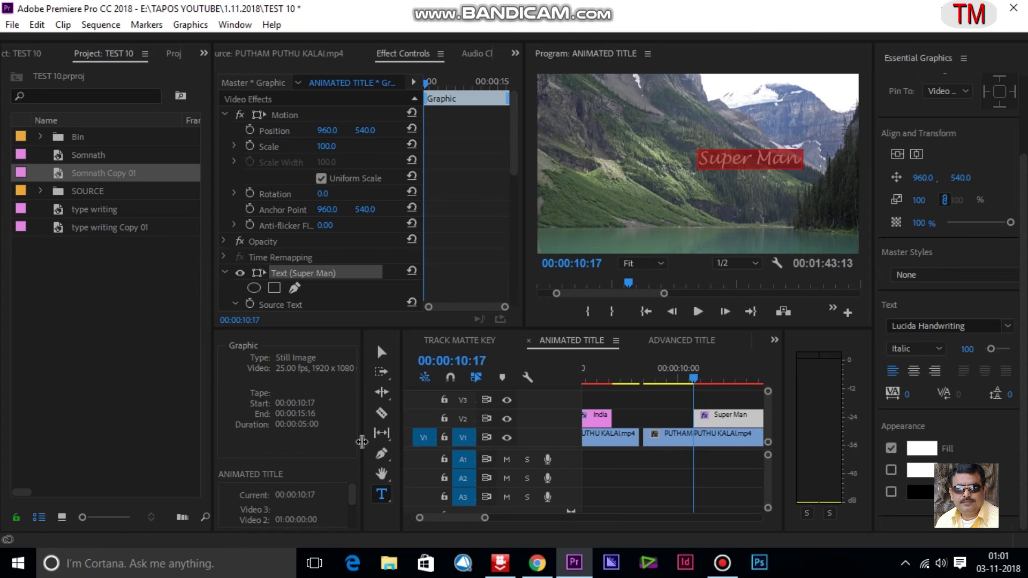
pyautogui.click(381, 352)
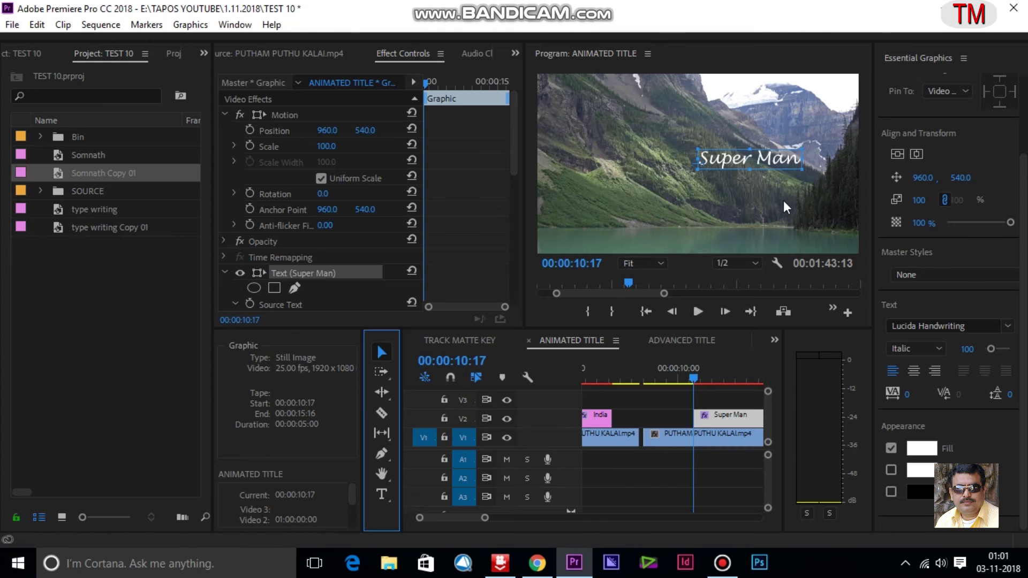
pyautogui.moveTo(773, 163); pyautogui.dragTo(741, 166)
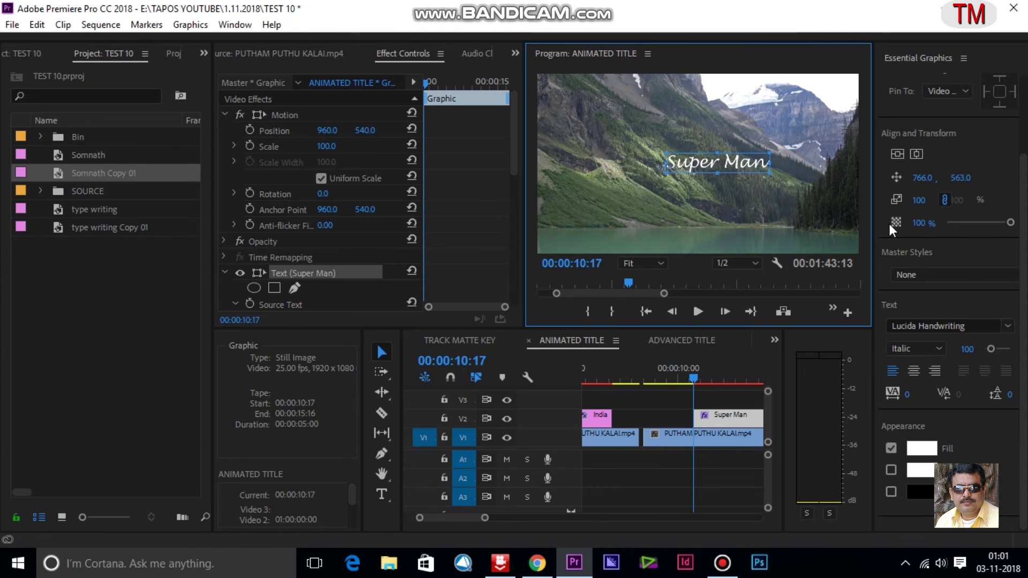
# Centre the title horizontally and enlarge the text to size 138
pyautogui.click(897, 154)
pyautogui.click(913, 153)
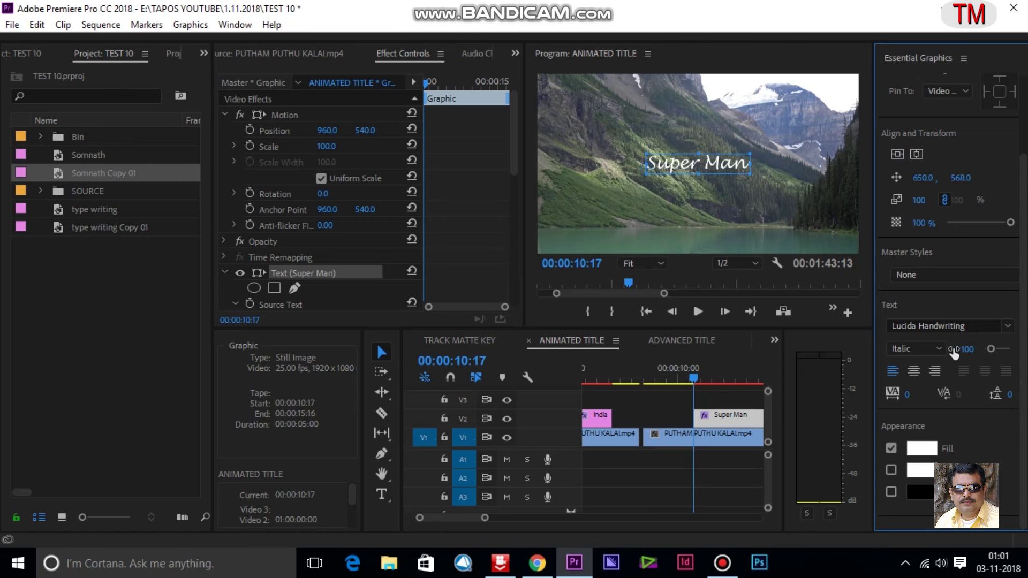
pyautogui.click(940, 348)
pyautogui.click(1004, 346)
pyautogui.moveTo(995, 346); pyautogui.dragTo(984, 348)
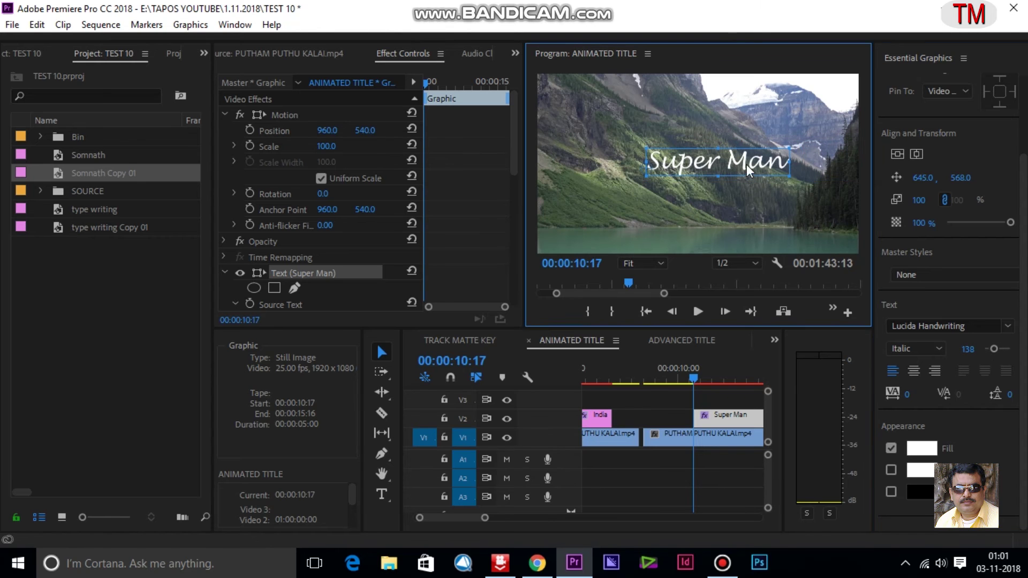
# Reposition the Super Man title to 532.4, 578.0 with the centre-align buttons
pyautogui.moveTo(757, 168); pyautogui.dragTo(726, 175)
pyautogui.click(916, 157)
pyautogui.click(897, 154)
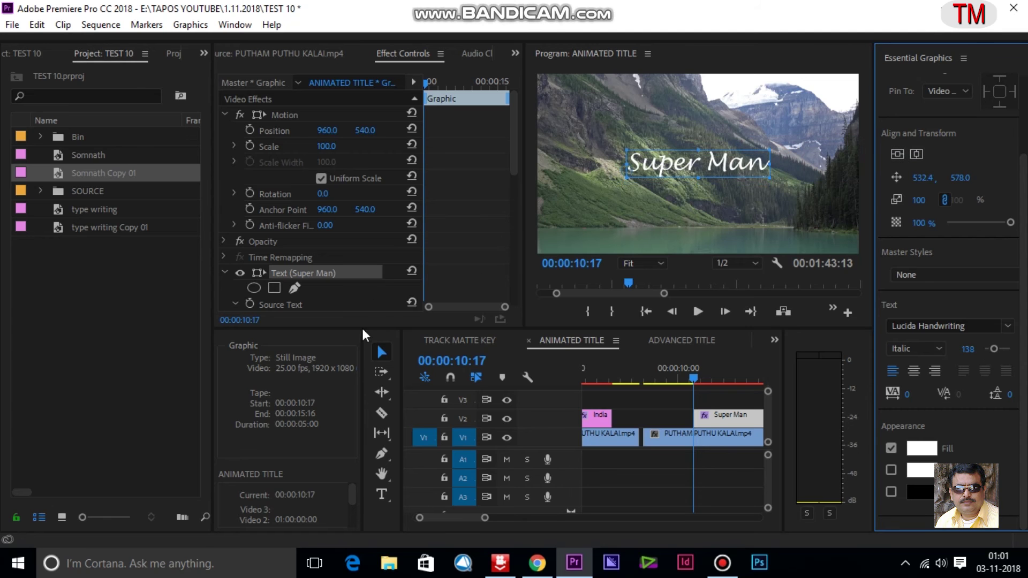
pyautogui.moveTo(513, 163); pyautogui.dragTo(513, 238)
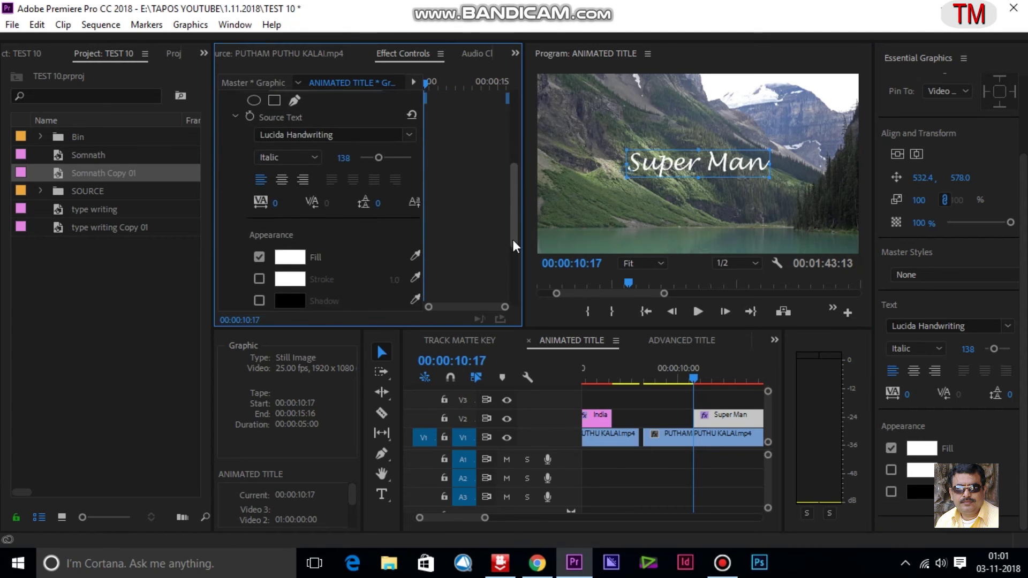
# Keep the Italic style and give the title a stroke width of 5
pyautogui.click(317, 141)
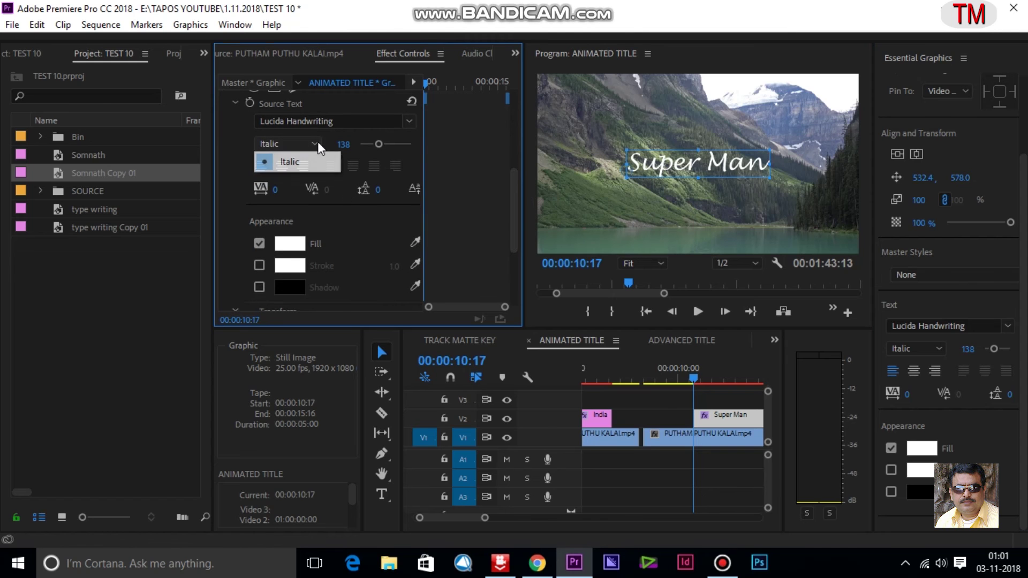
pyautogui.click(464, 129)
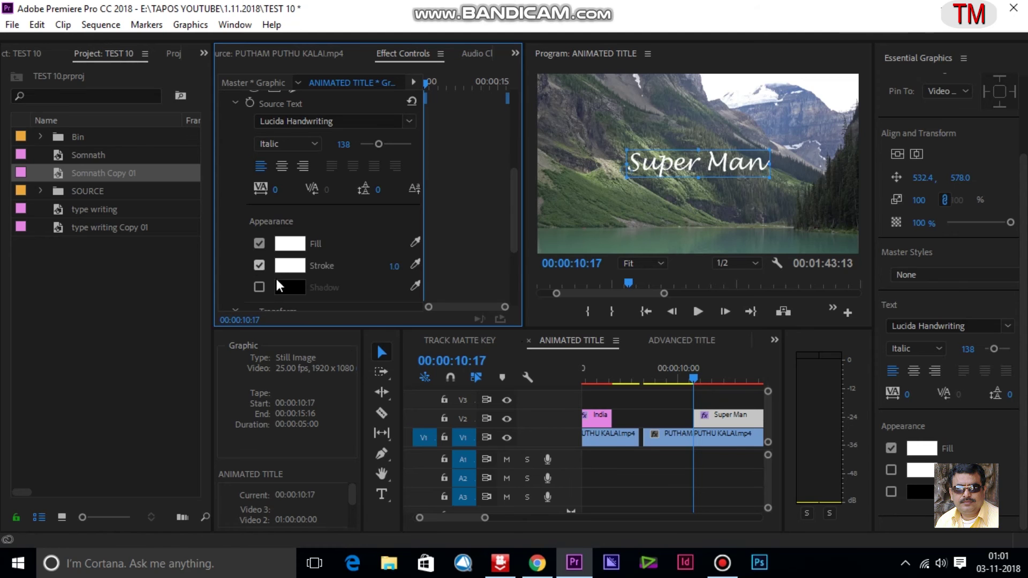
pyautogui.click(395, 267)
pyautogui.write('5')
pyautogui.press('Return')
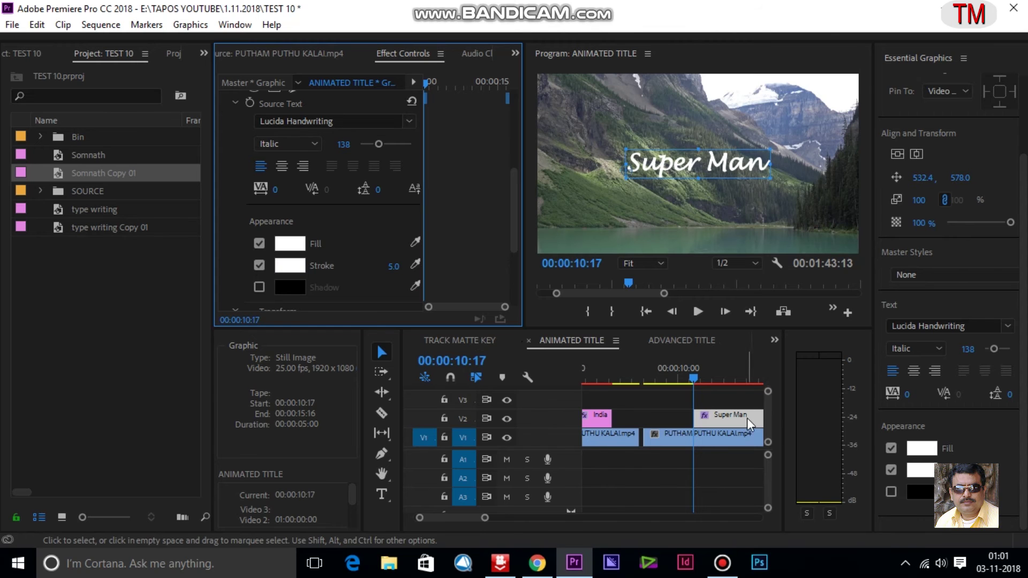
# Trim the Super Man clip's left edge so it starts at 00:00:09:22
pyautogui.scroll(-5, 750, 421)
pyautogui.click(605, 373)
pyautogui.scroll(5, 637, 405)
pyautogui.moveTo(694, 421); pyautogui.dragTo(675, 420)
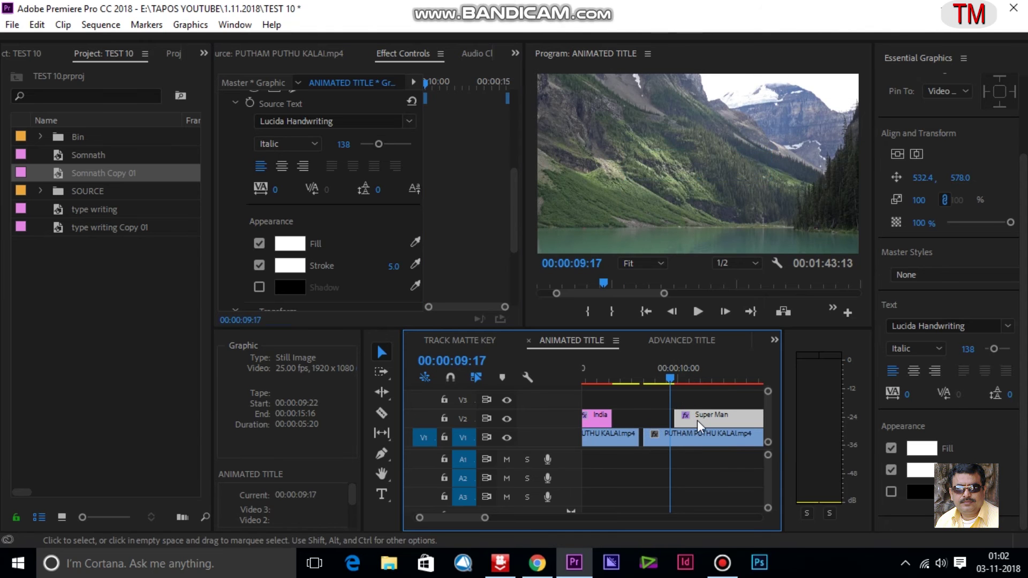
# Move the playhead to the Super Man clip start and show Effects filtered for 'crop'
pyautogui.click(448, 84)
pyautogui.moveTo(443, 81); pyautogui.dragTo(401, 91)
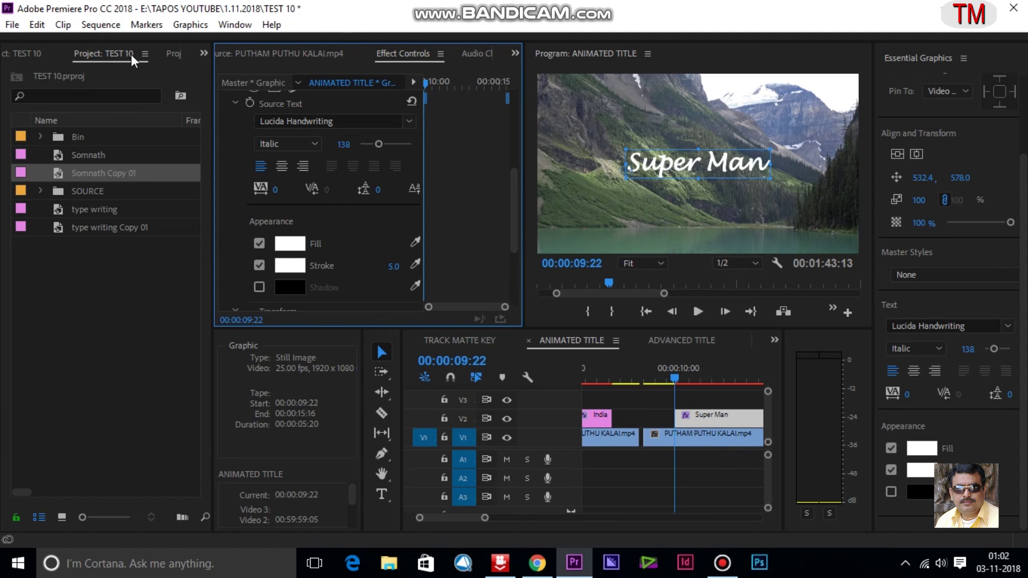
pyautogui.click(171, 52)
pyautogui.click(204, 53)
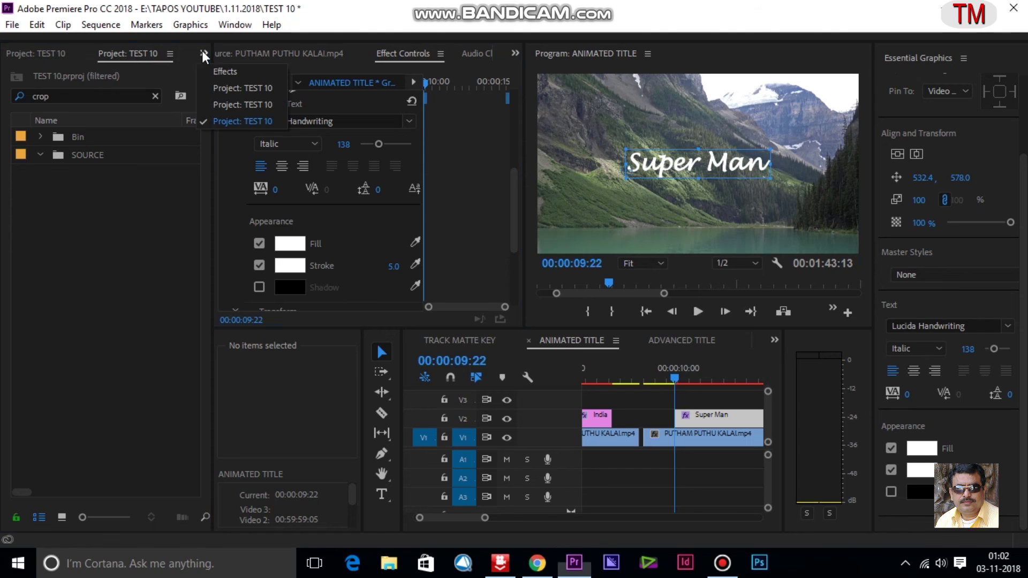
pyautogui.click(221, 71)
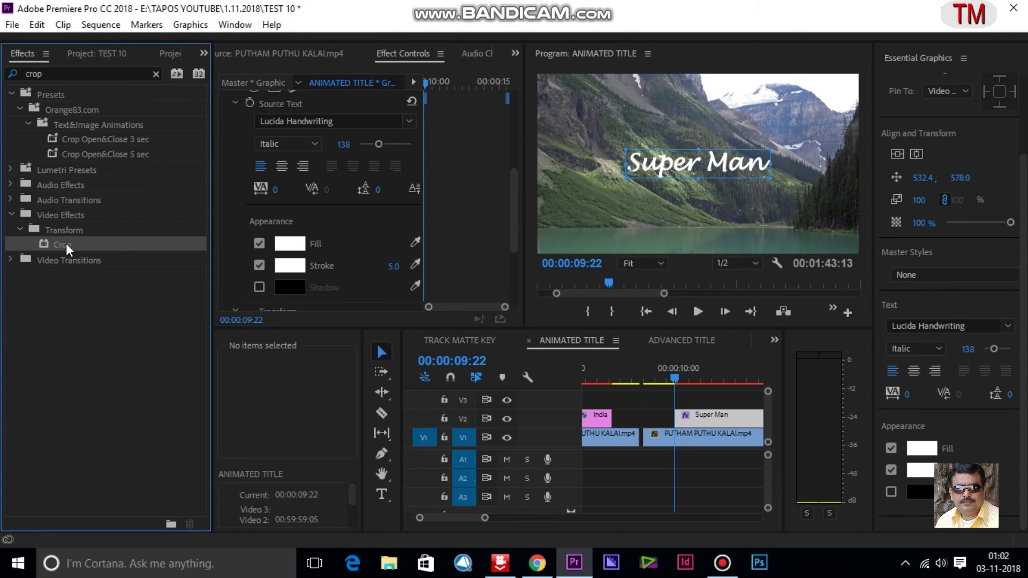
# Apply the Transform > Crop effect to the Super Man clip
pyautogui.moveTo(501, 304)
pyautogui.mouseDown()
pyautogui.moveTo(707, 420)
pyautogui.moveTo(698, 417)
pyautogui.mouseUp()
pyautogui.moveTo(213, 108); pyautogui.dragTo(83, 133)
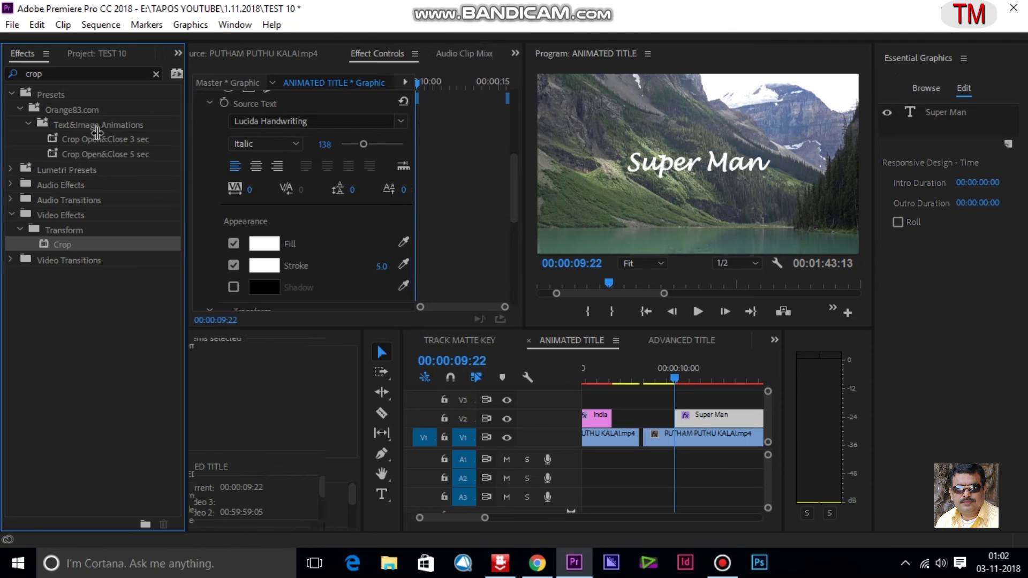
pyautogui.moveTo(512, 175); pyautogui.dragTo(521, 260)
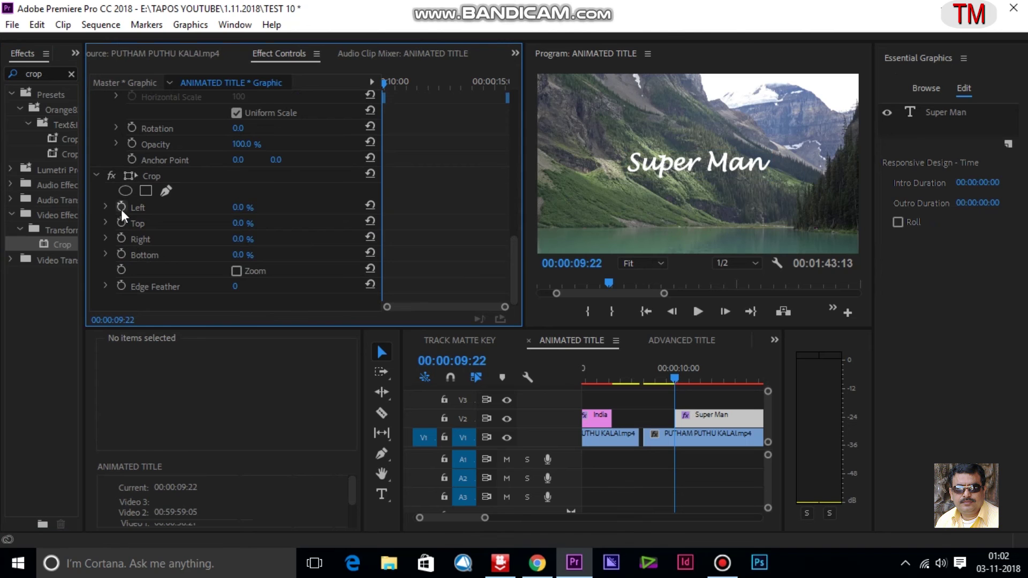
# Enable keyframes for crop Left, Top, Right and Bottom, then crop into the left side
pyautogui.click(121, 206)
pyautogui.click(121, 222)
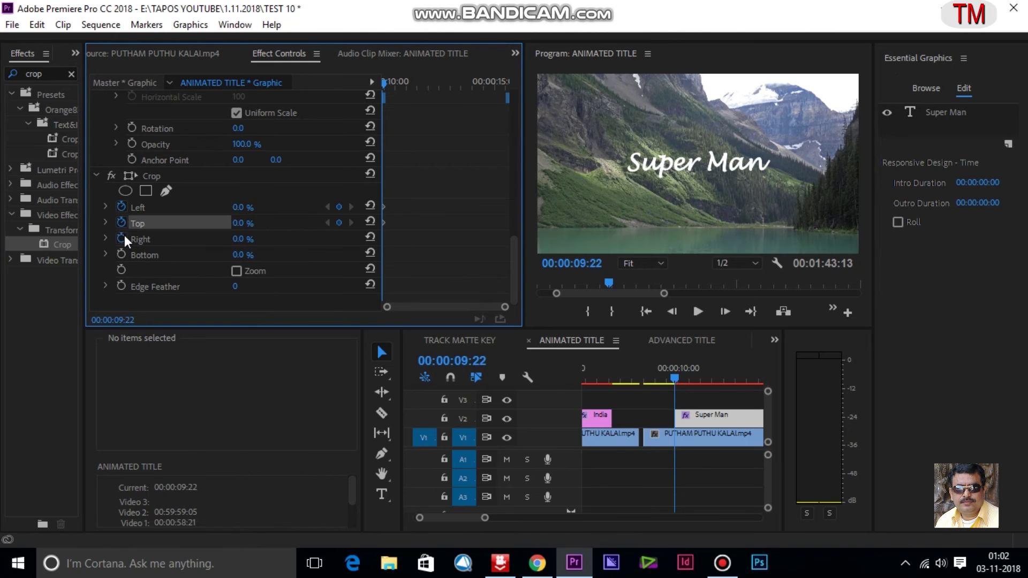
pyautogui.click(122, 238)
pyautogui.click(122, 253)
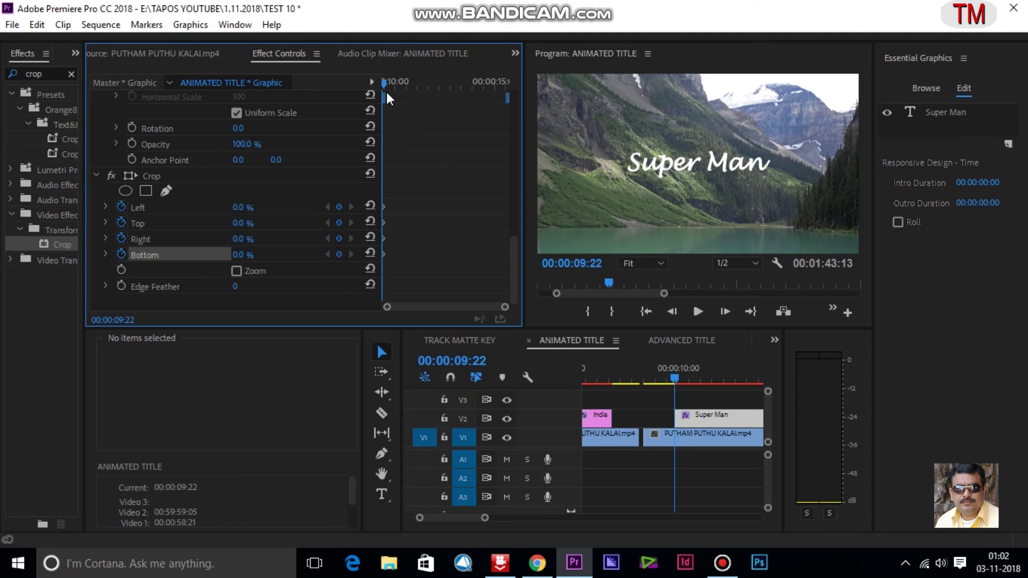
pyautogui.moveTo(237, 206)
pyautogui.mouseDown()
pyautogui.moveTo(251, 223)
pyautogui.moveTo(236, 222)
pyautogui.moveTo(246, 255)
pyautogui.mouseUp()
# Enable Position keyframing and place the Position keyframe around 00:00:10:23
pyautogui.scroll(4, 457, 225)
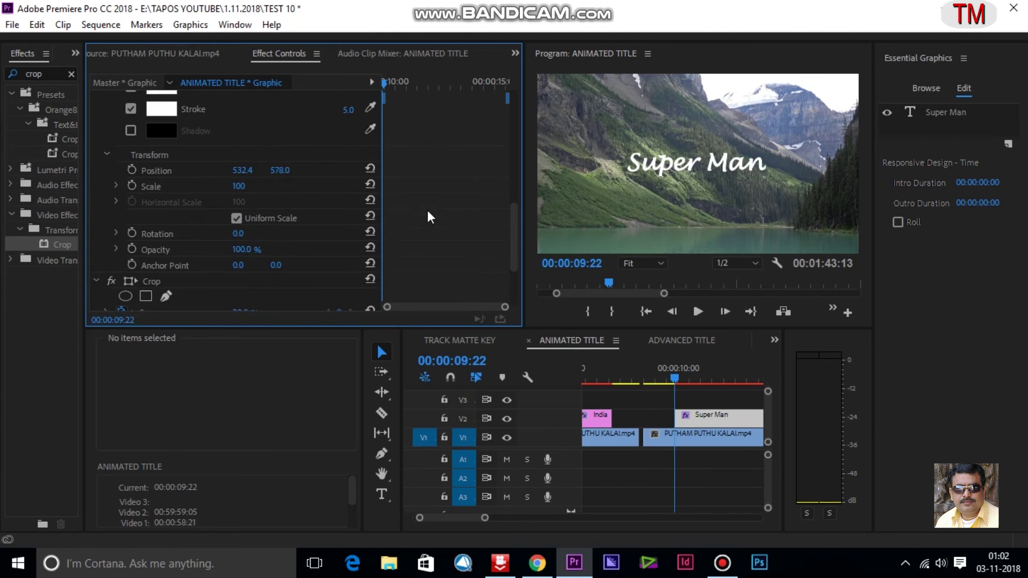
pyautogui.click(133, 169)
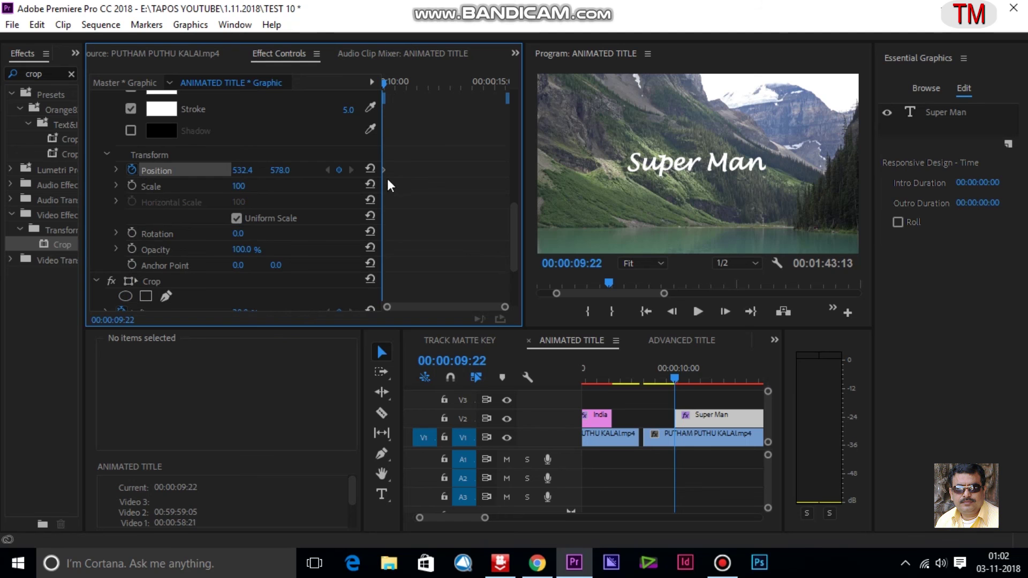
pyautogui.moveTo(384, 169); pyautogui.dragTo(411, 170)
pyautogui.moveTo(674, 379); pyautogui.dragTo(701, 380)
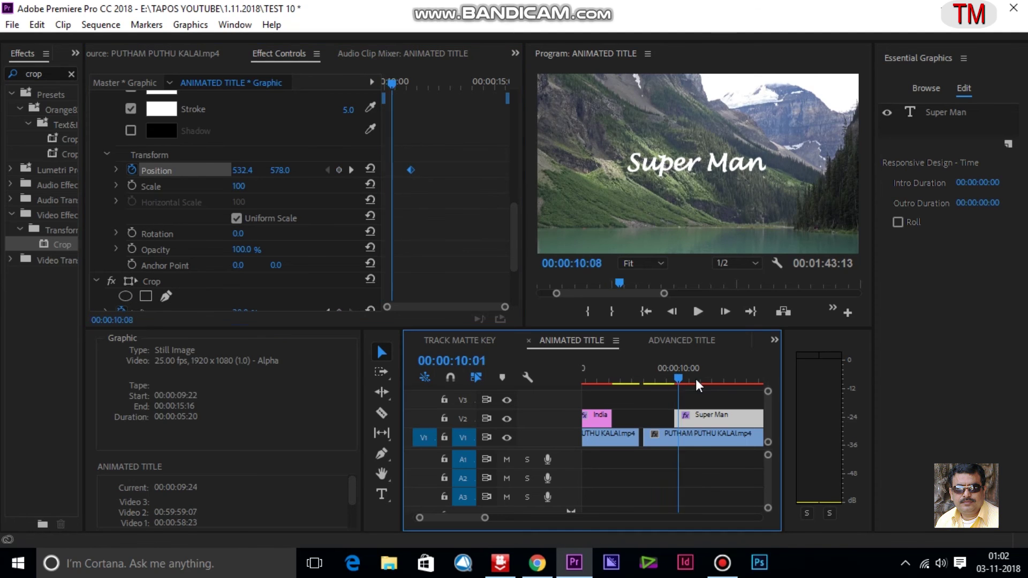
pyautogui.click(351, 170)
pyautogui.scroll(2, 668, 389)
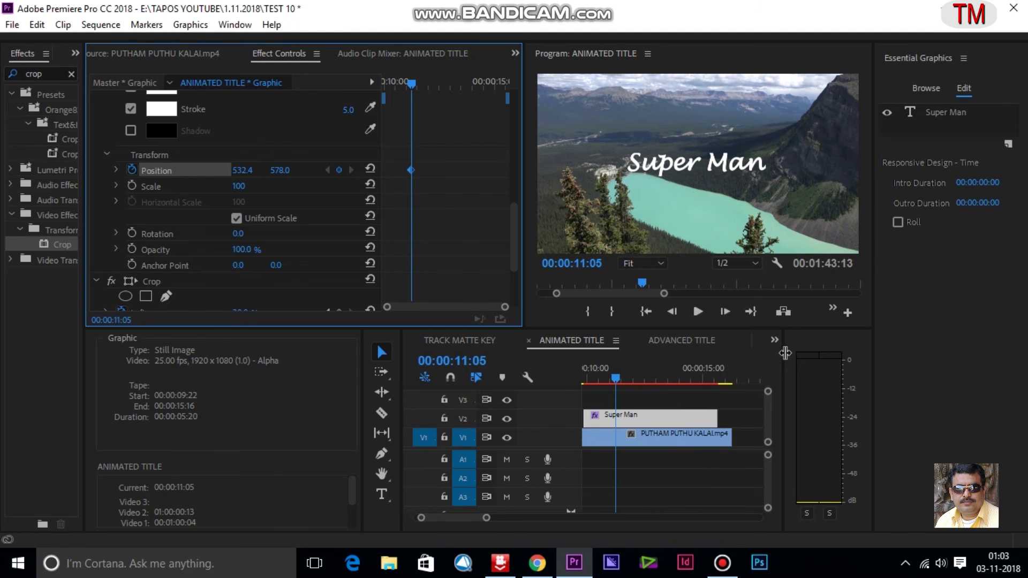
pyautogui.moveTo(782, 353); pyautogui.dragTo(833, 354)
pyautogui.scroll(1, 734, 412)
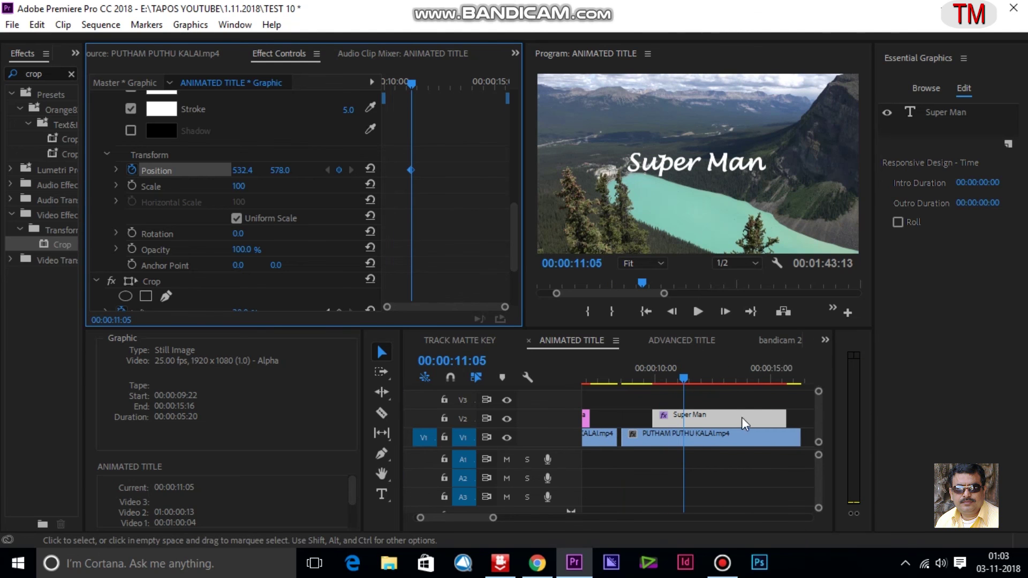
pyautogui.click(683, 378)
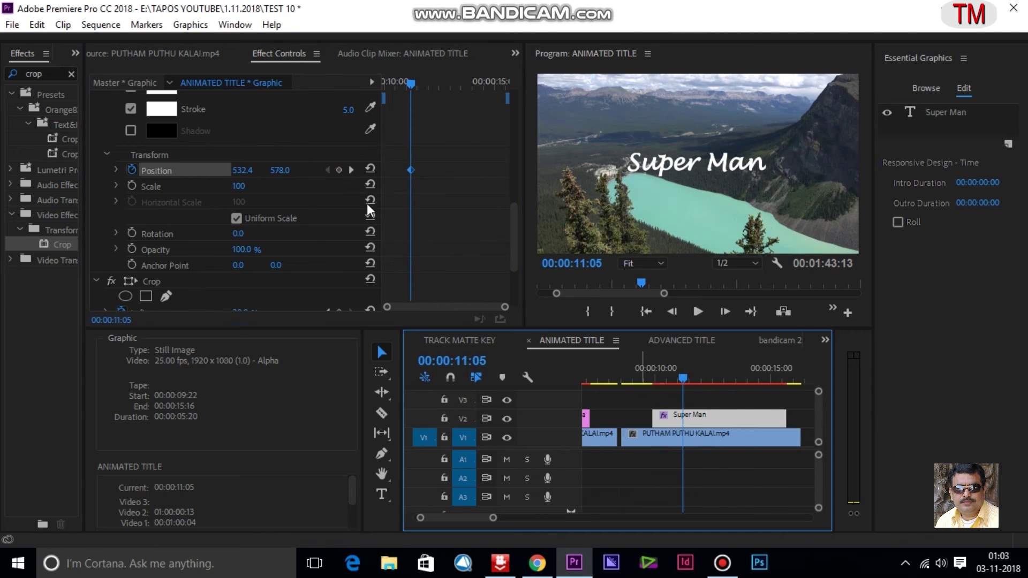
pyautogui.moveTo(411, 170); pyautogui.dragTo(405, 170)
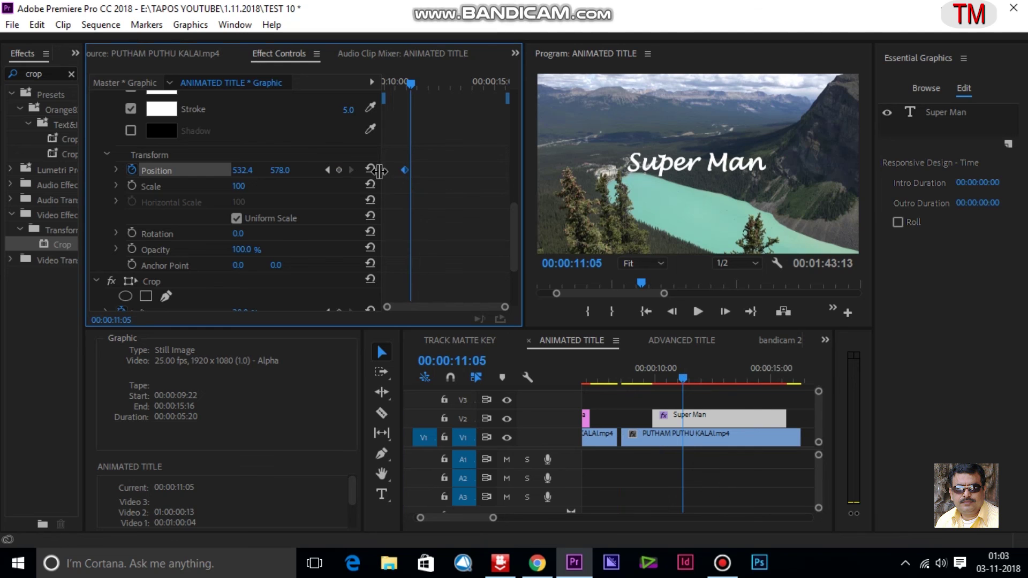
pyautogui.click(326, 170)
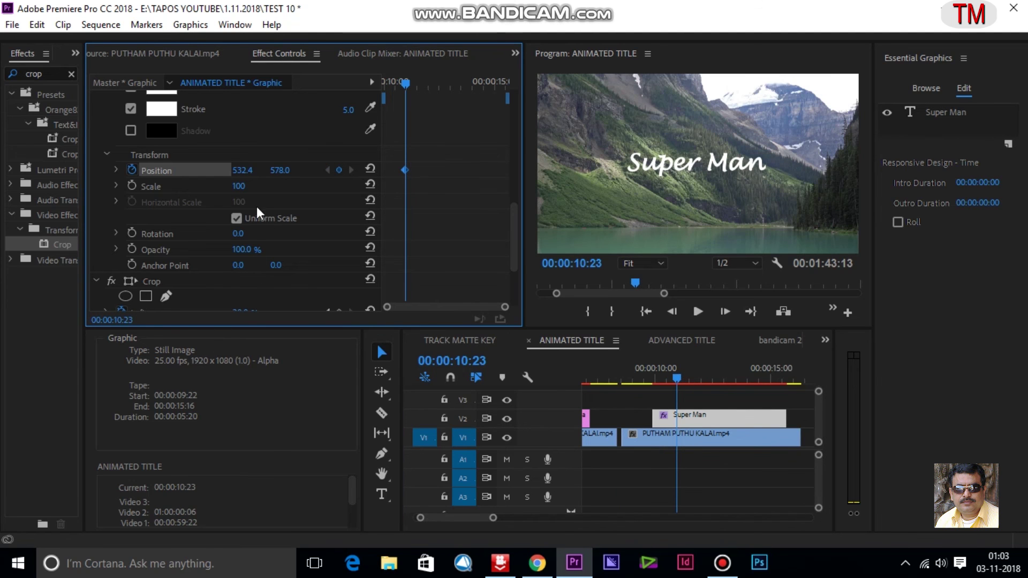
pyautogui.write('600')
# Lower the title slightly, then at the clip start push Position X to -348.6, off-frame left
pyautogui.moveTo(276, 170)
pyautogui.mouseDown()
pyautogui.moveTo(298, 170)
pyautogui.moveTo(263, 169)
pyautogui.mouseUp()
pyautogui.click(246, 170)
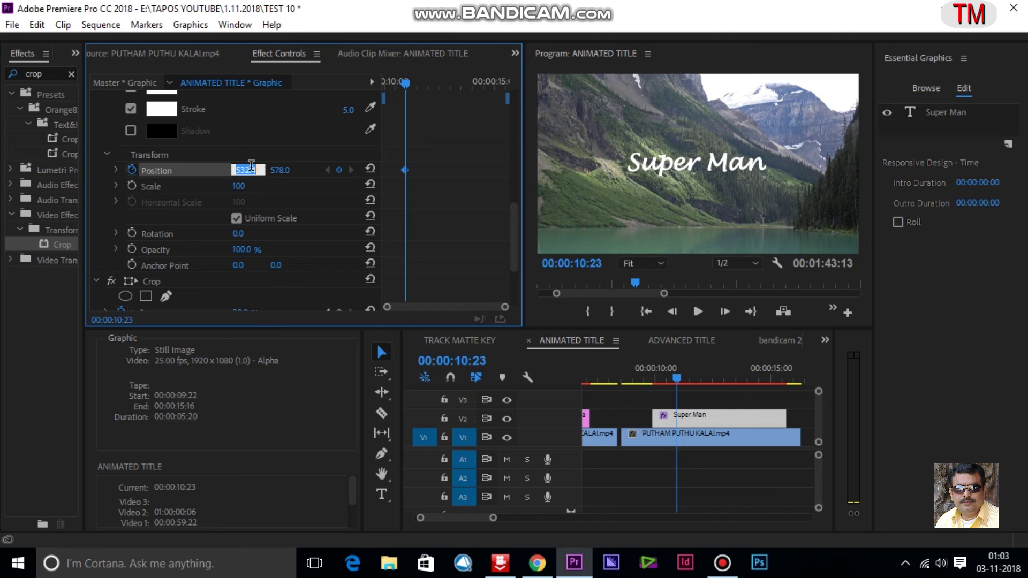
pyautogui.click(424, 202)
pyautogui.moveTo(405, 83); pyautogui.dragTo(381, 84)
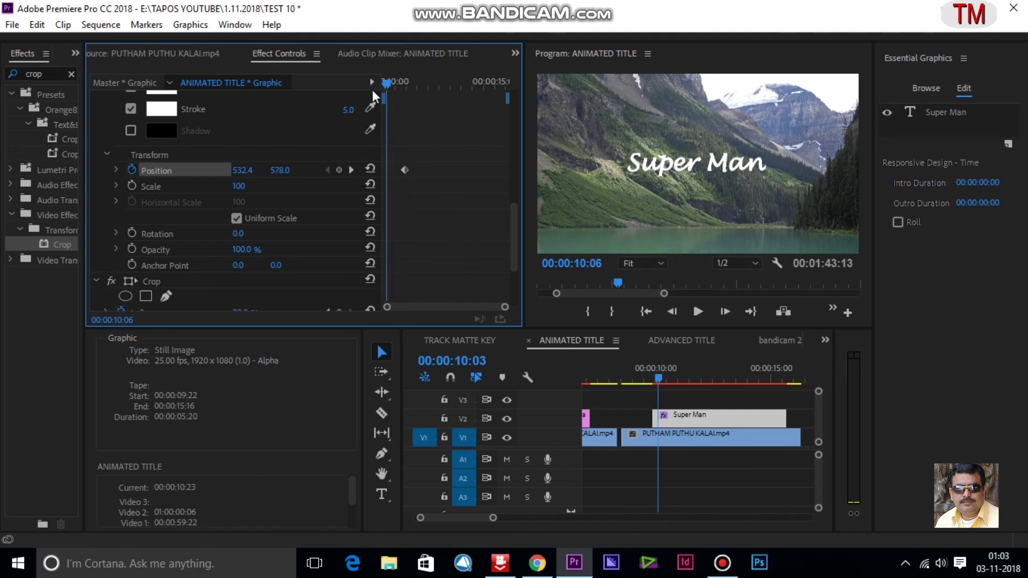
pyautogui.moveTo(248, 174); pyautogui.dragTo(137, 174)
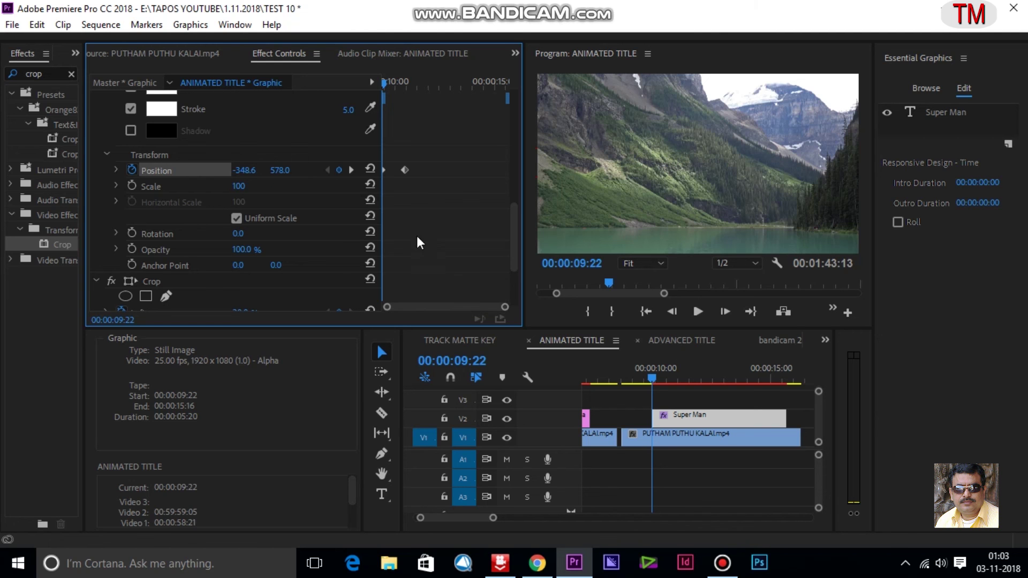
# Set the first Position keyframe's interpolation to Ease In
pyautogui.rightClick(403, 172)
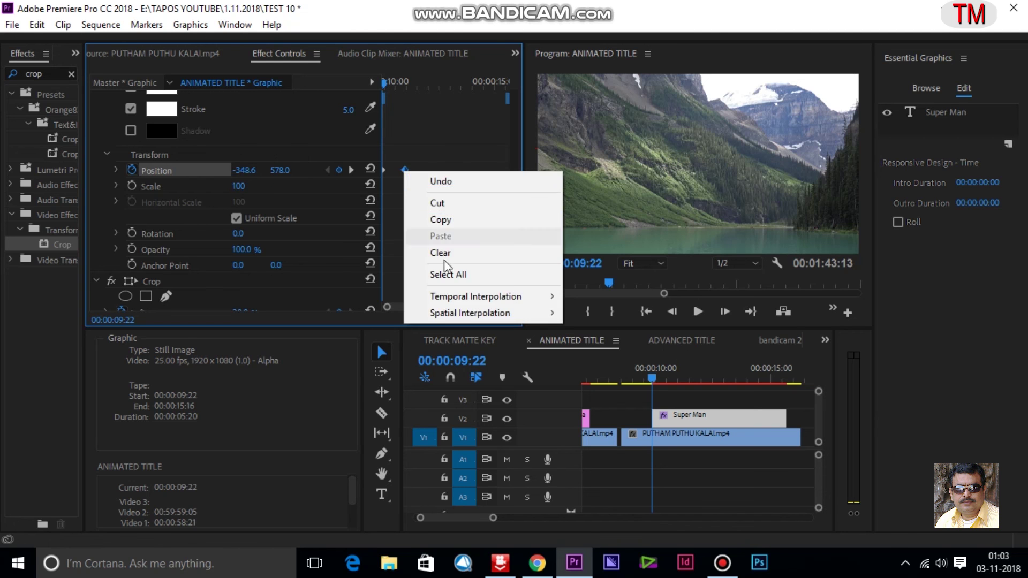
pyautogui.moveTo(444, 294)
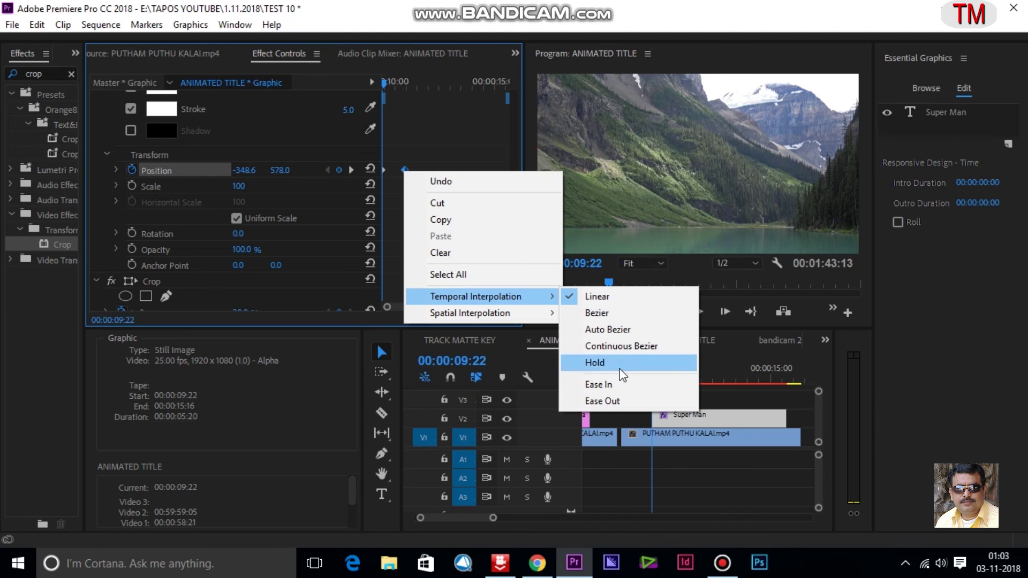
pyautogui.click(617, 384)
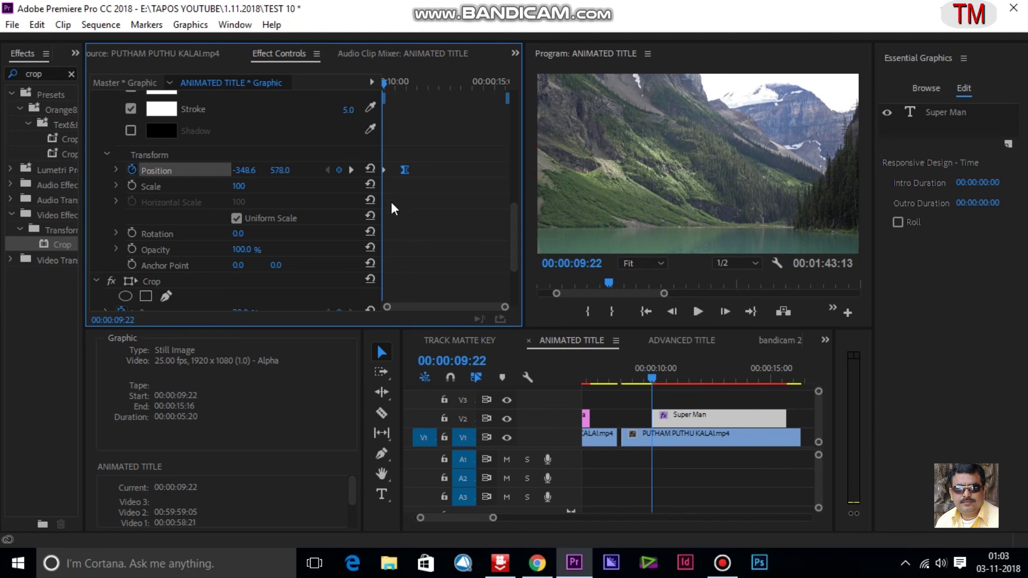
# Steepen the Position velocity curve and play to preview the slide-in
pyautogui.click(116, 170)
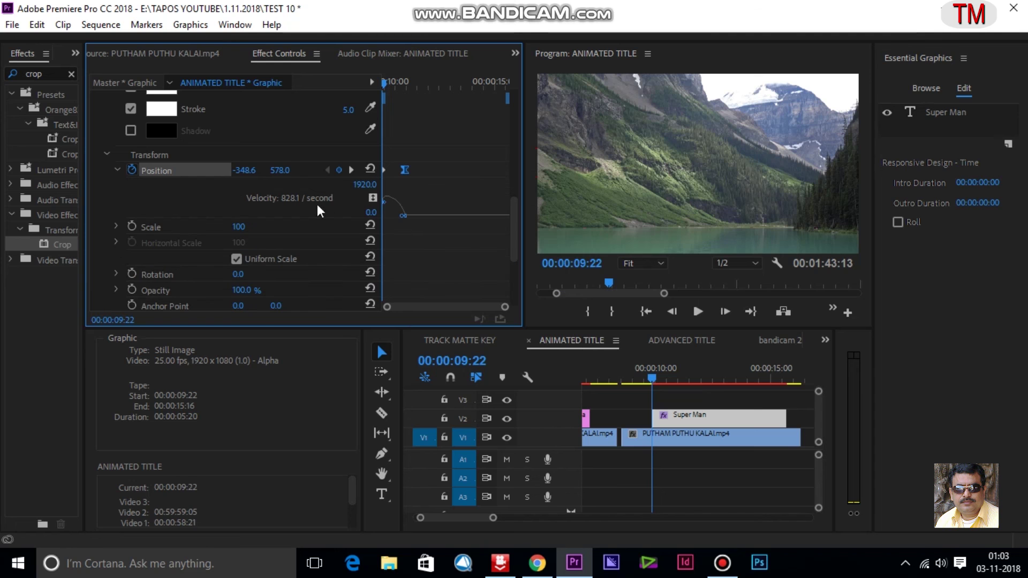
pyautogui.moveTo(403, 215); pyautogui.dragTo(394, 214)
pyautogui.click(705, 312)
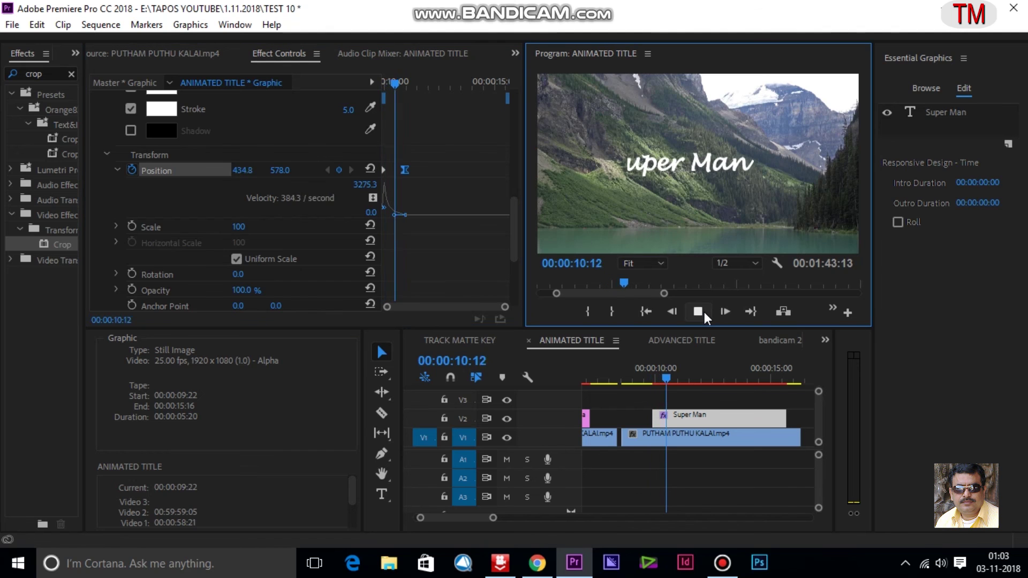
# Stop playback and drag the velocity handle further, sharpening the ease to 3563.6 per second
pyautogui.click(705, 311)
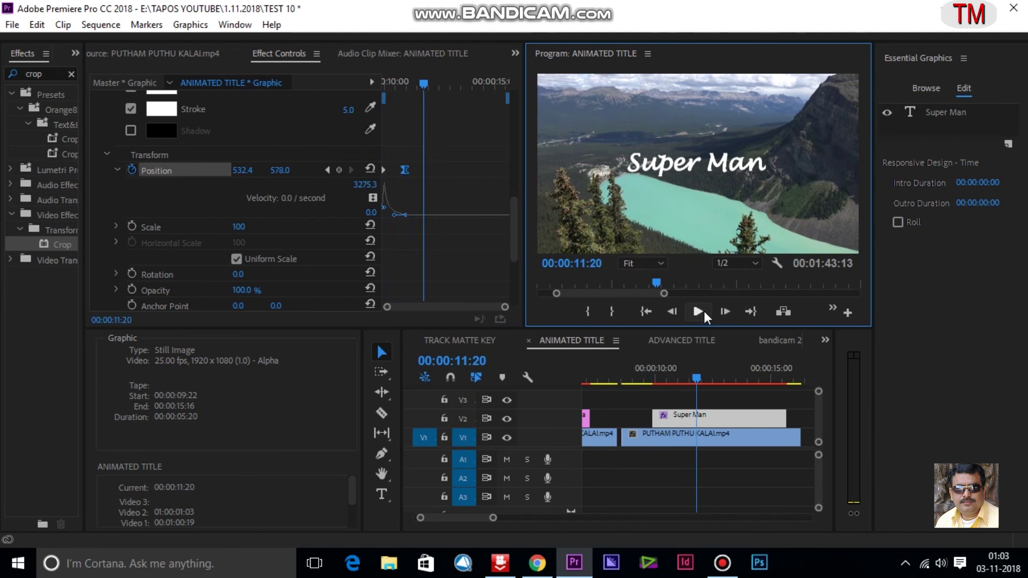
pyautogui.click(390, 215)
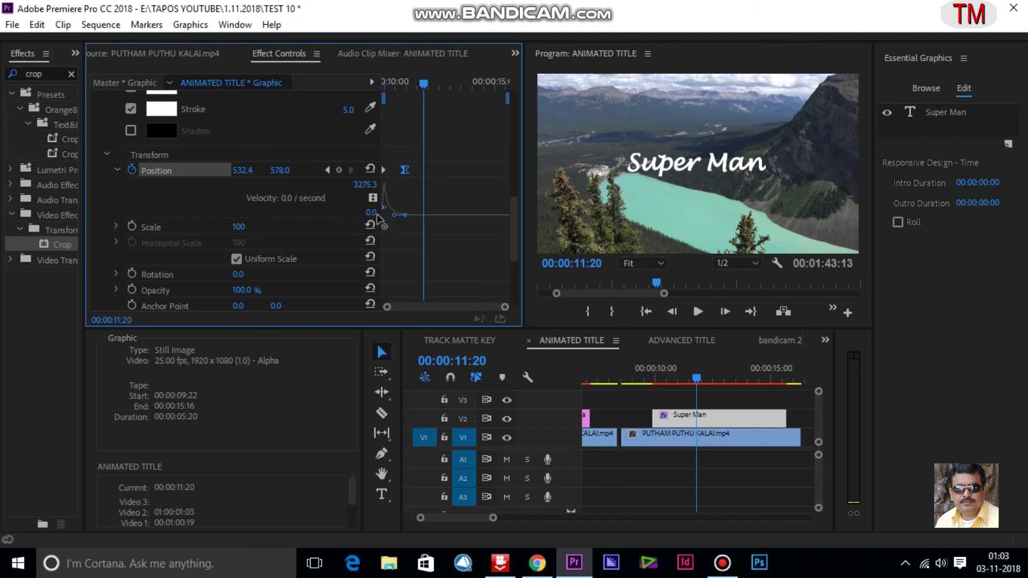
pyautogui.moveTo(405, 216); pyautogui.dragTo(431, 215)
# Replay the slide-in from the title start, then move the playhead to 00:00:14:05
pyautogui.moveTo(417, 80); pyautogui.dragTo(383, 95)
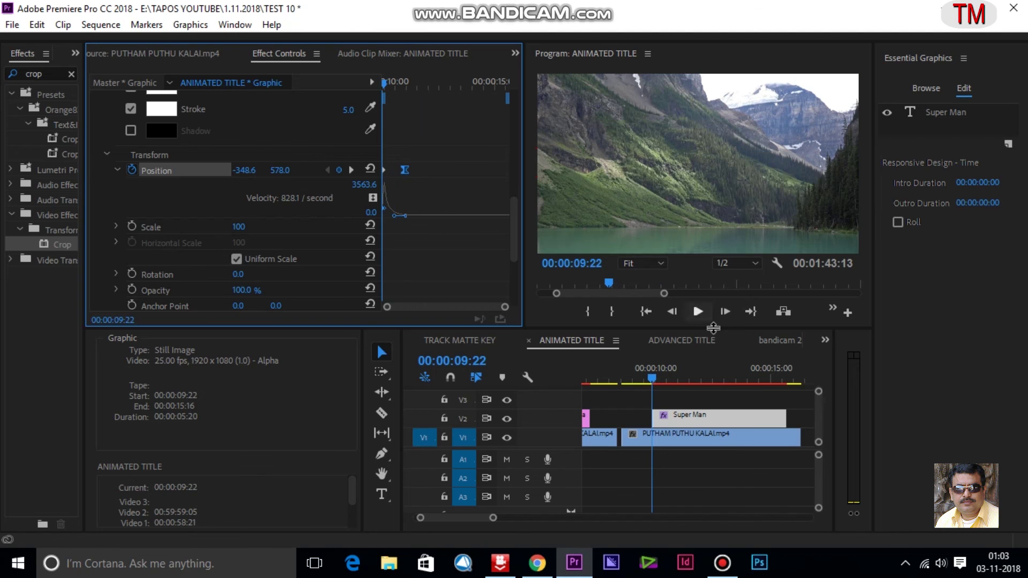
pyautogui.click(699, 313)
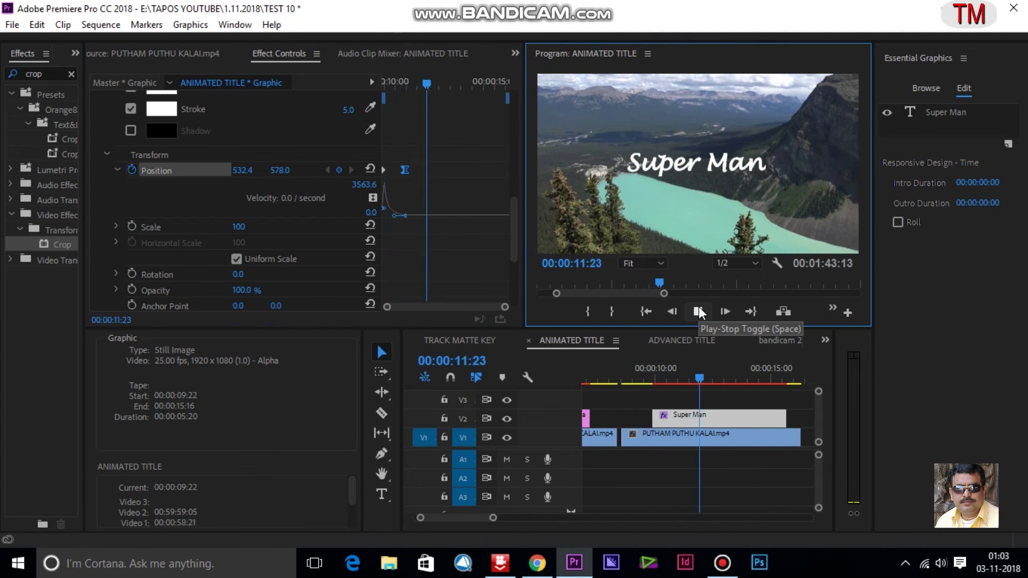
pyautogui.click(723, 381)
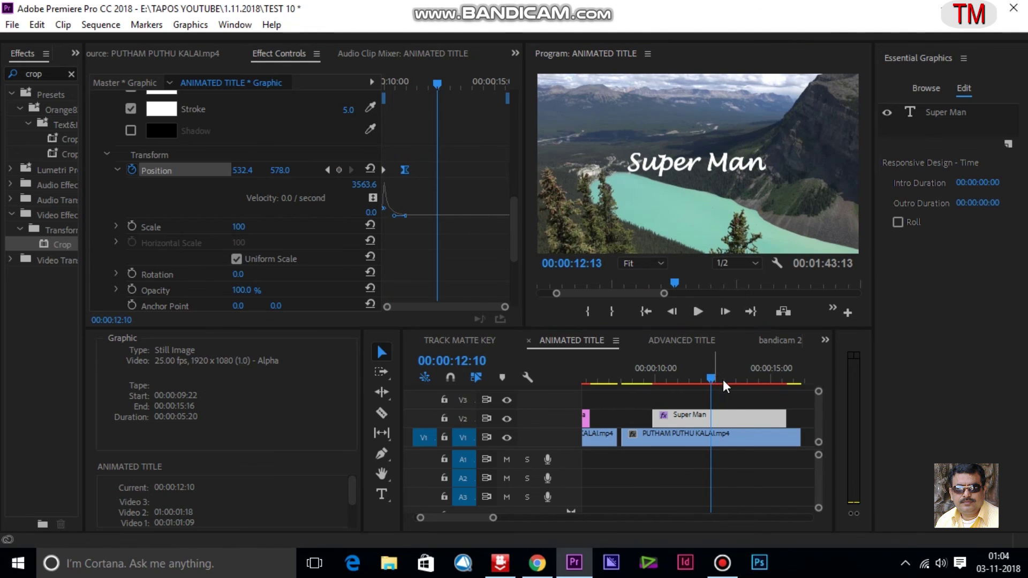
pyautogui.click(753, 389)
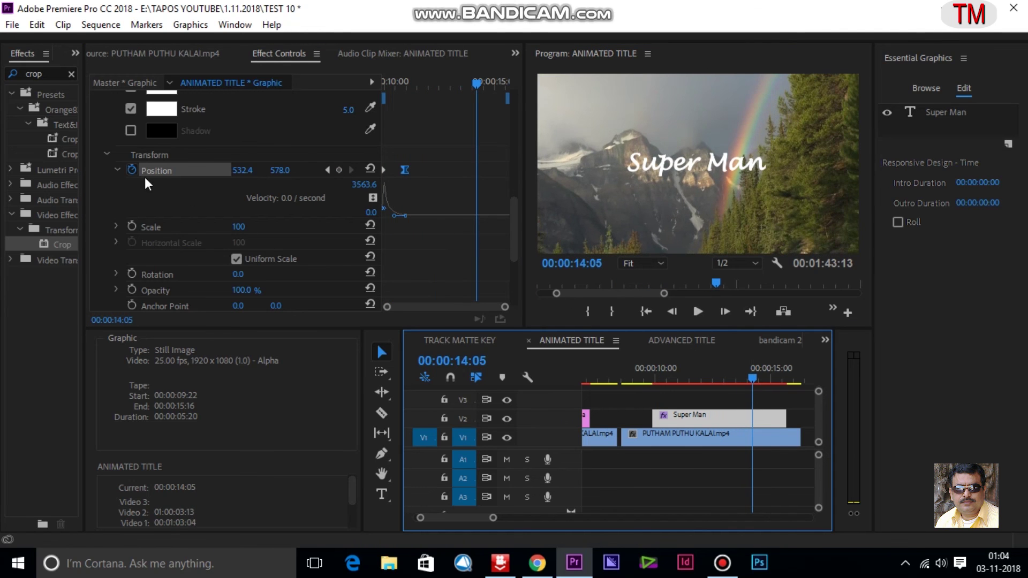
# Keyframe the Super Man title's Position at 14:05, then at 15:12 with X 1454.4 off the right edge
pyautogui.click(343, 168)
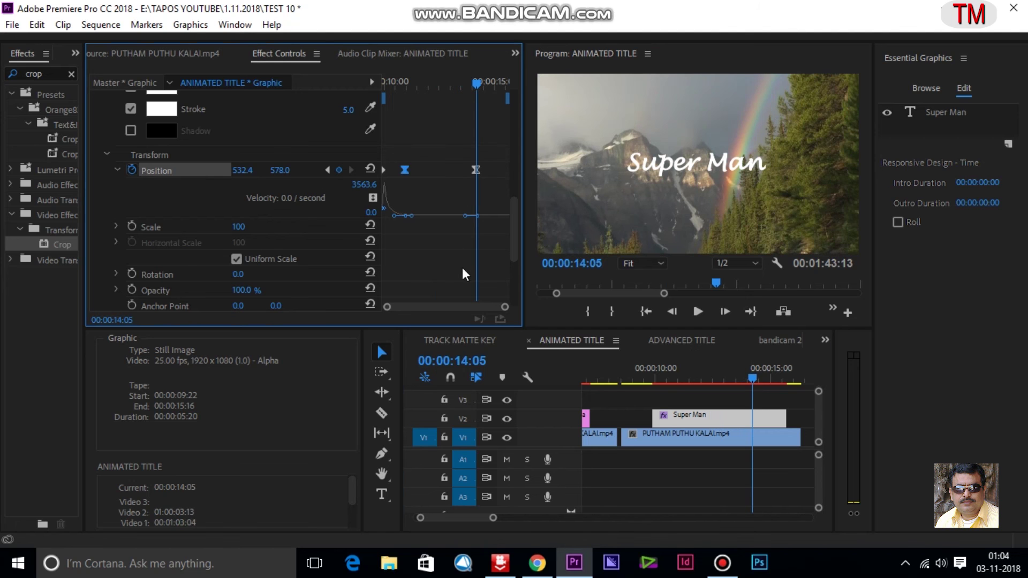
pyautogui.moveTo(480, 80); pyautogui.dragTo(508, 86)
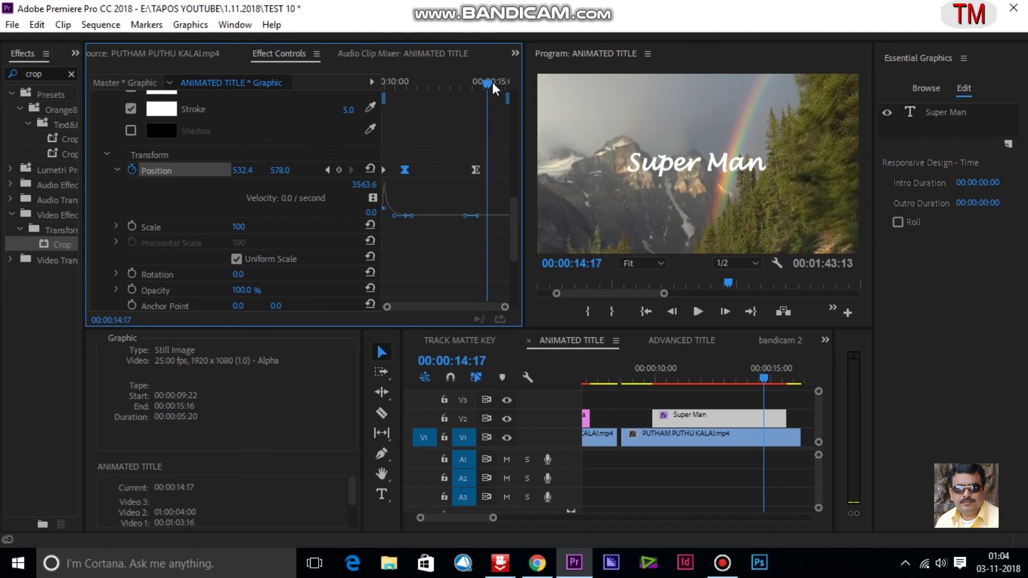
pyautogui.click(340, 170)
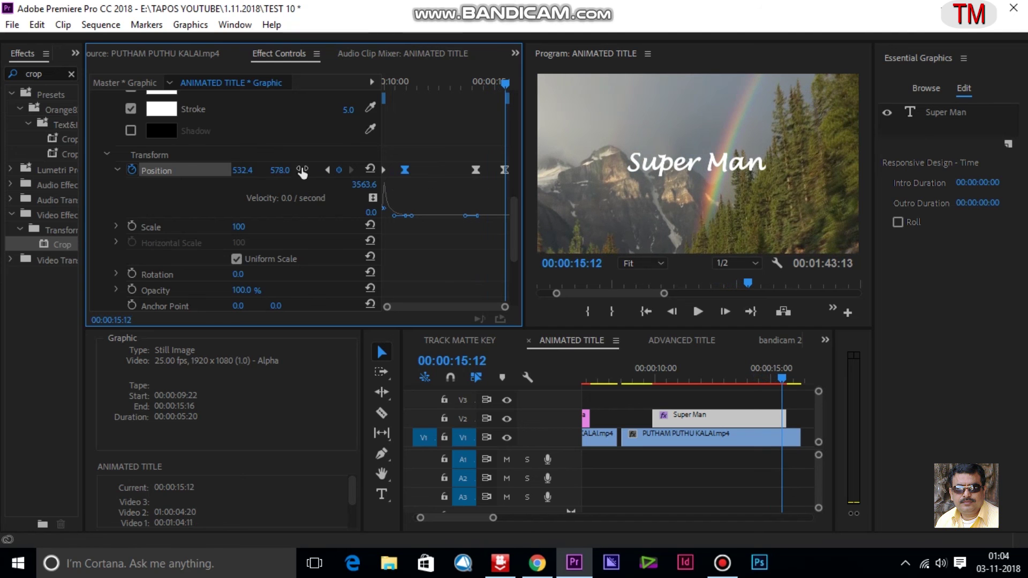
pyautogui.moveTo(239, 170); pyautogui.dragTo(353, 171)
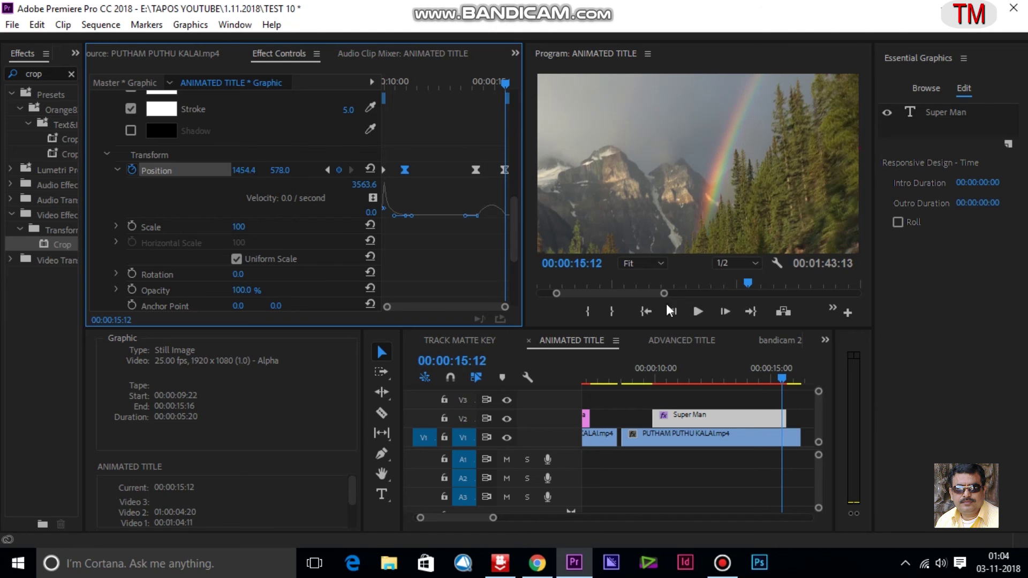
# Set the 15:12 Position keyframe's temporal interpolation to Linear
pyautogui.rightClick(503, 171)
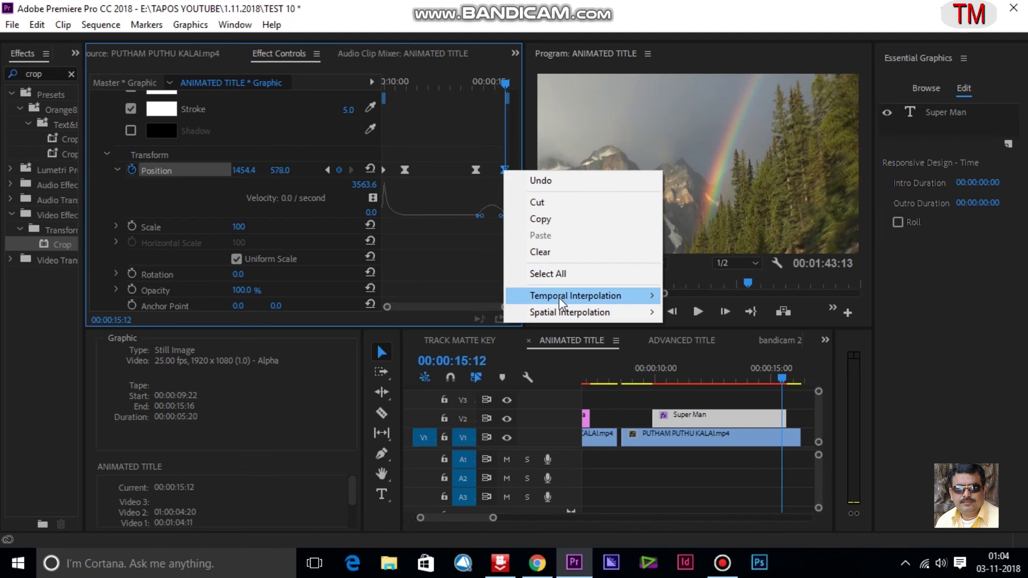
pyautogui.moveTo(562, 300)
pyautogui.click(691, 294)
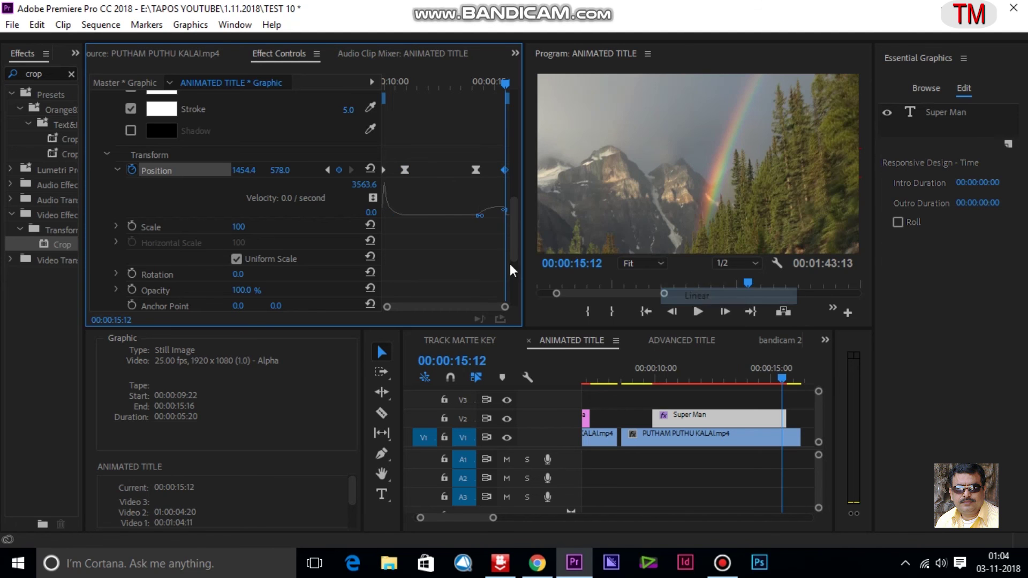
pyautogui.click(482, 216)
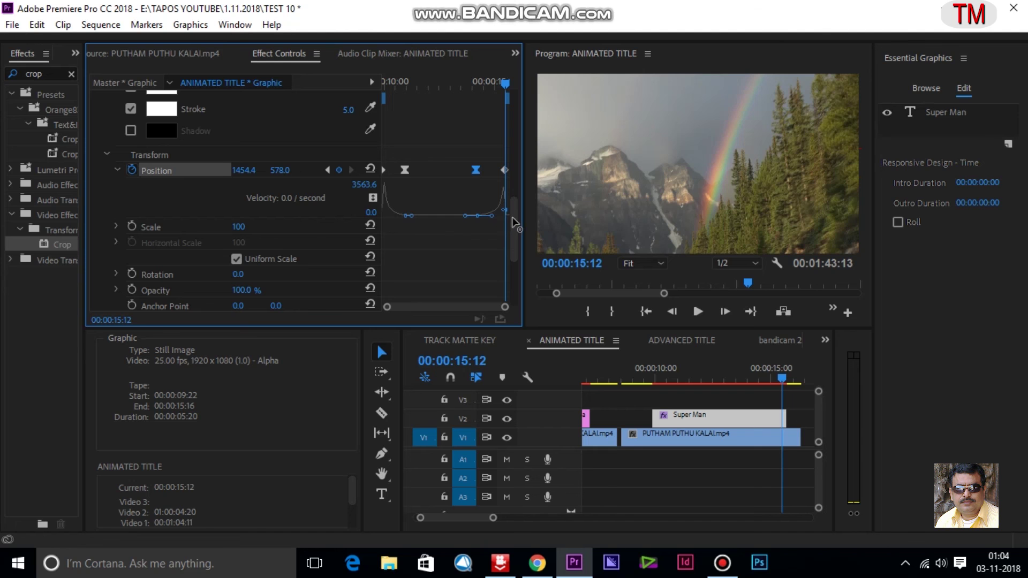
# Play back the Super Man title's slide-in, hold and slide-out to review it
pyautogui.click(650, 372)
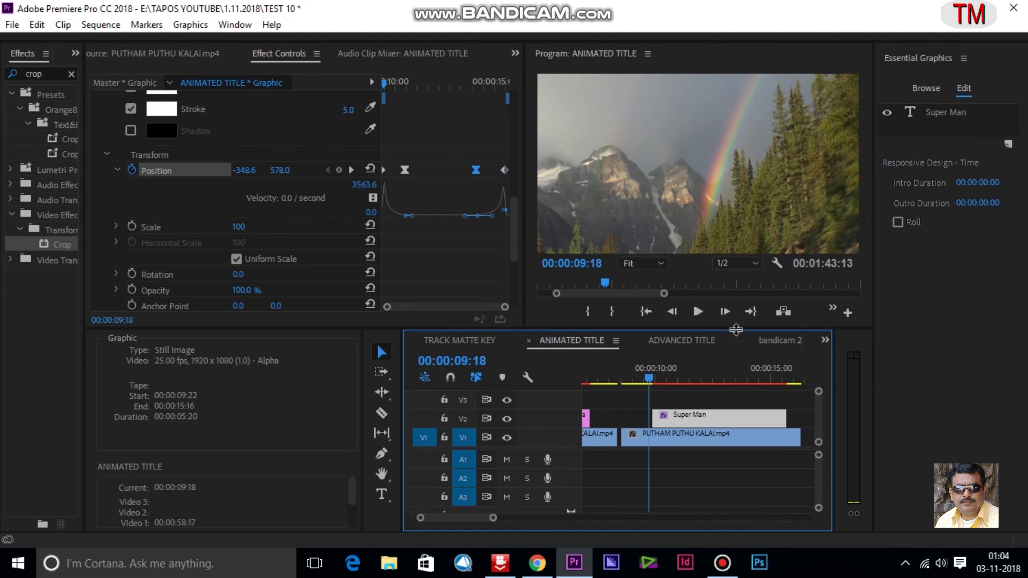
pyautogui.click(697, 311)
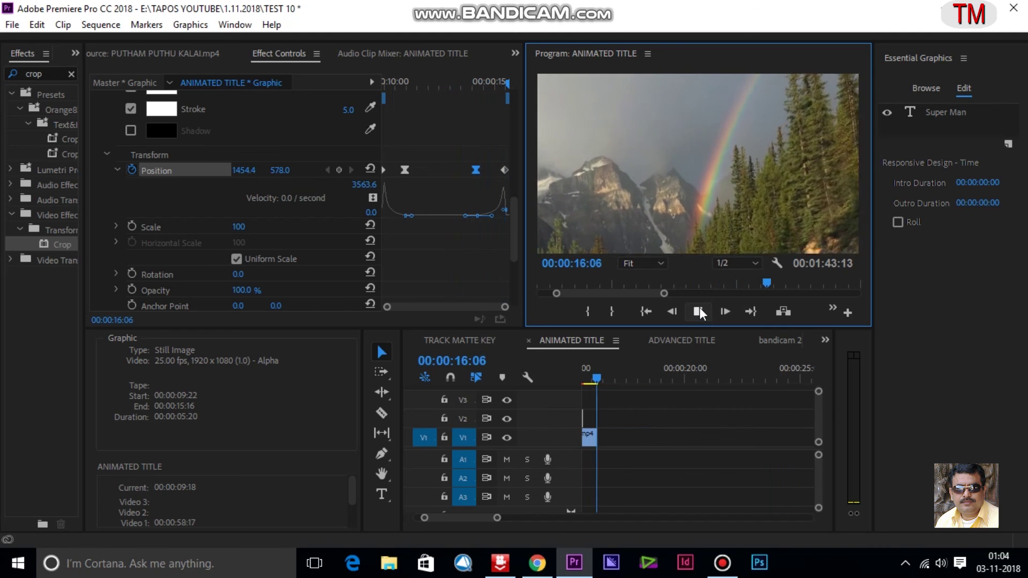
pyautogui.click(698, 312)
# Widen the timeline, move the later travel clip and Super Man title earlier, and the India title slightly later
pyautogui.scroll(3, 712, 410)
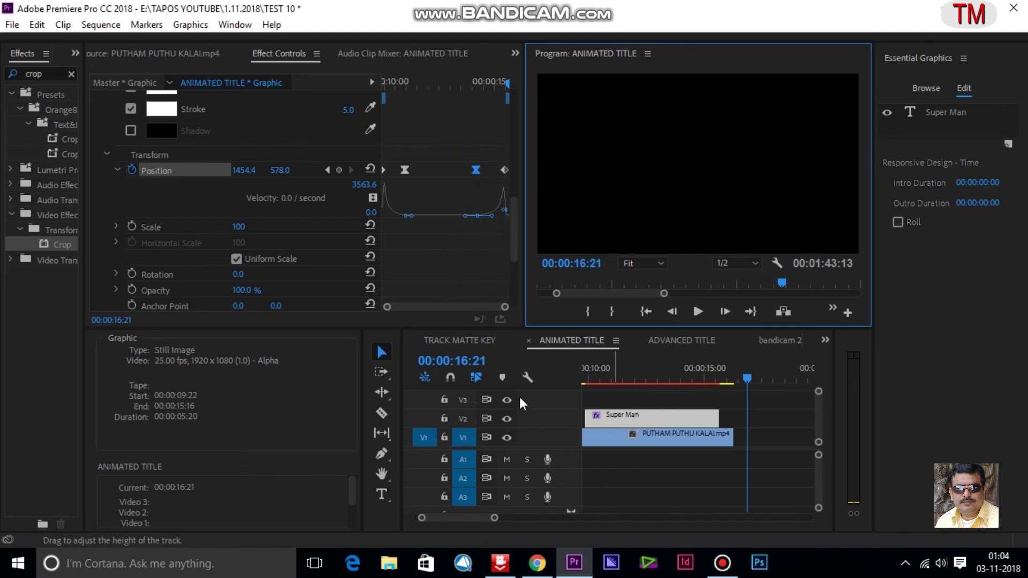
pyautogui.moveTo(402, 380); pyautogui.dragTo(186, 381)
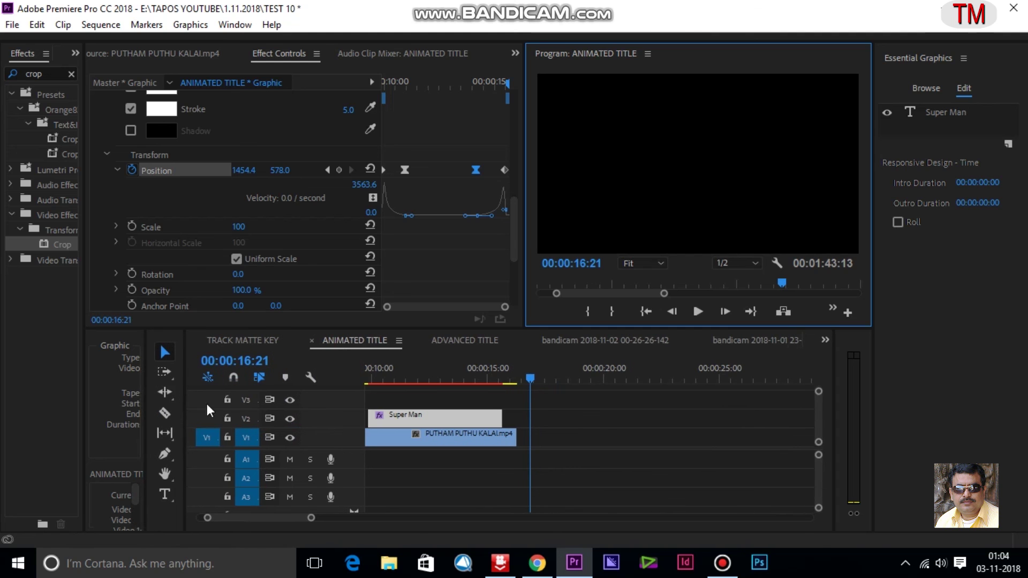
pyautogui.scroll(3, 465, 396)
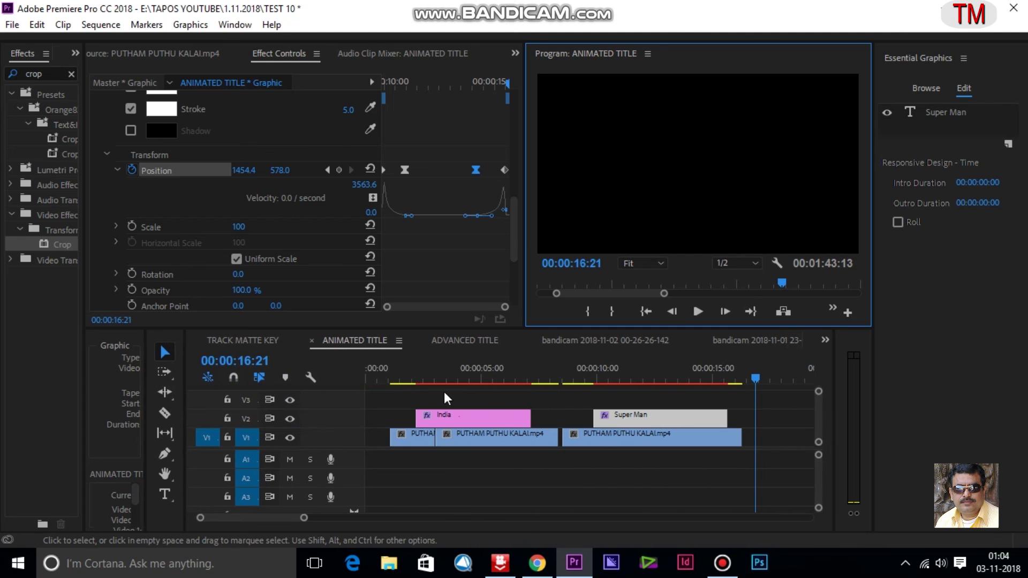
pyautogui.click(408, 377)
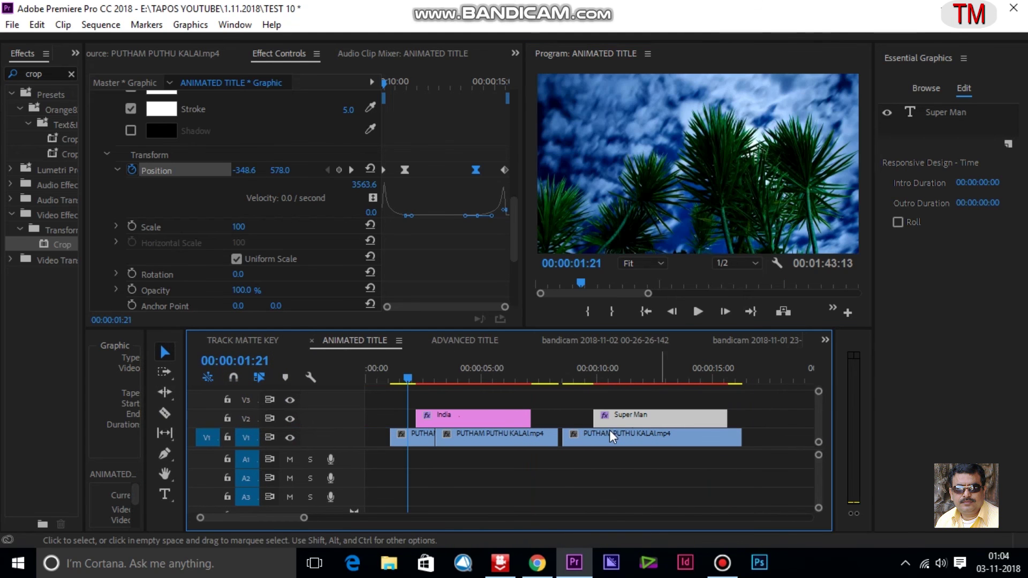
pyautogui.moveTo(589, 438); pyautogui.dragTo(583, 439)
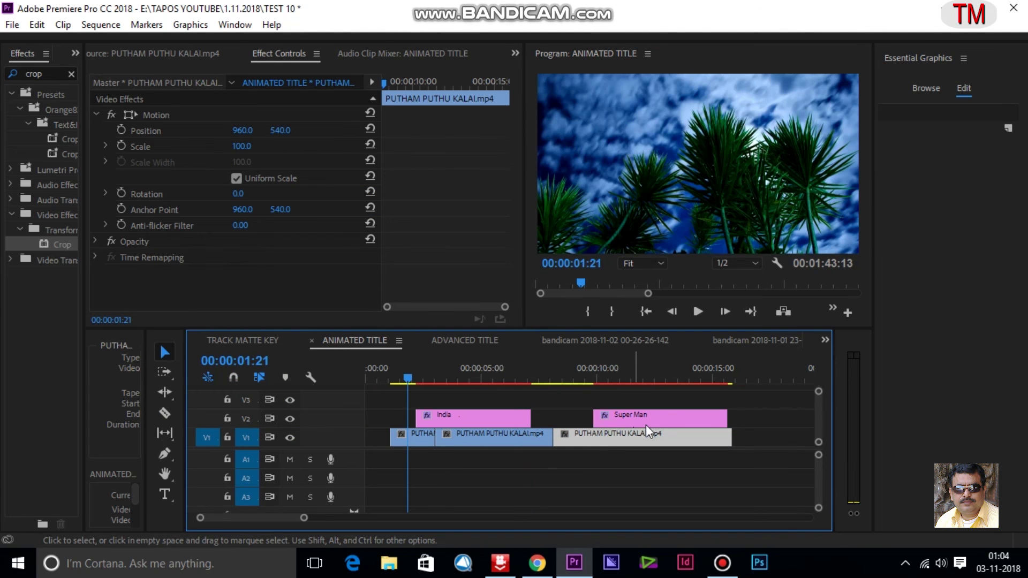
pyautogui.moveTo(647, 419); pyautogui.dragTo(616, 421)
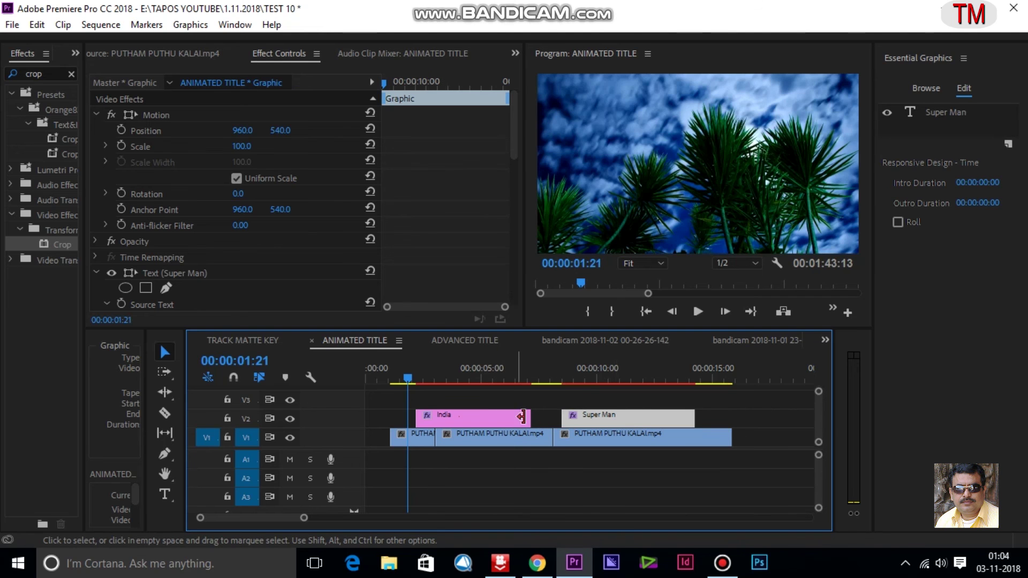
pyautogui.moveTo(460, 419)
pyautogui.mouseDown()
pyautogui.moveTo(470, 421)
pyautogui.moveTo(458, 413)
pyautogui.mouseUp()
# Trim the first travel clip's start to 00:00:02:10 and preview the India title sliding in
pyautogui.moveTo(416, 374); pyautogui.dragTo(422, 374)
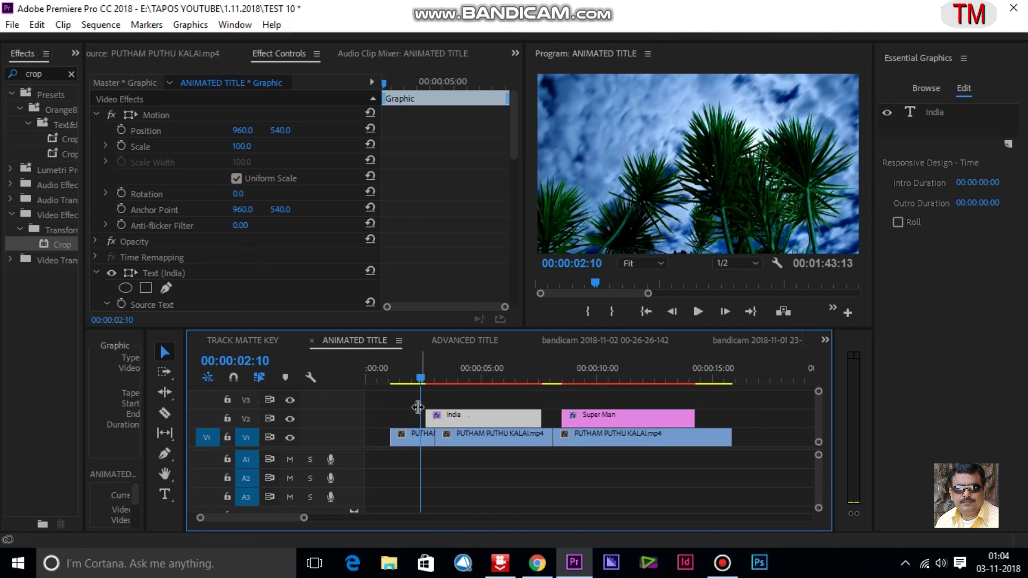
pyautogui.moveTo(402, 438); pyautogui.dragTo(428, 438)
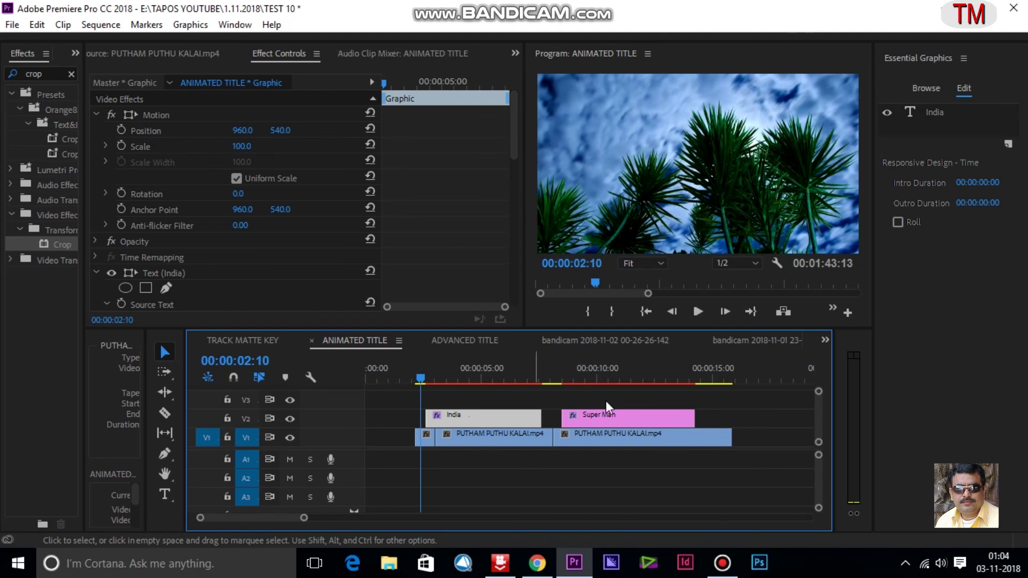
pyautogui.click(697, 315)
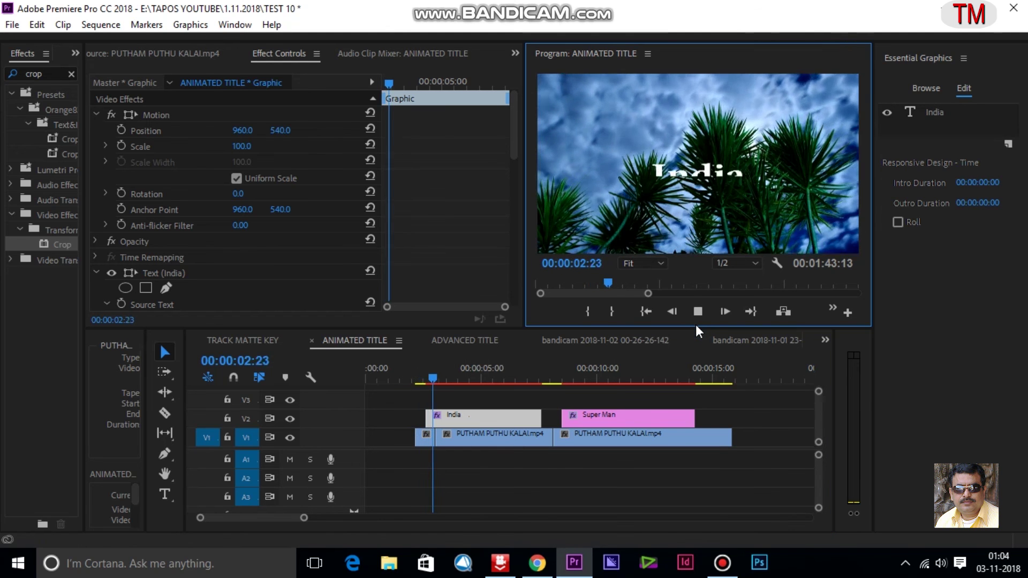